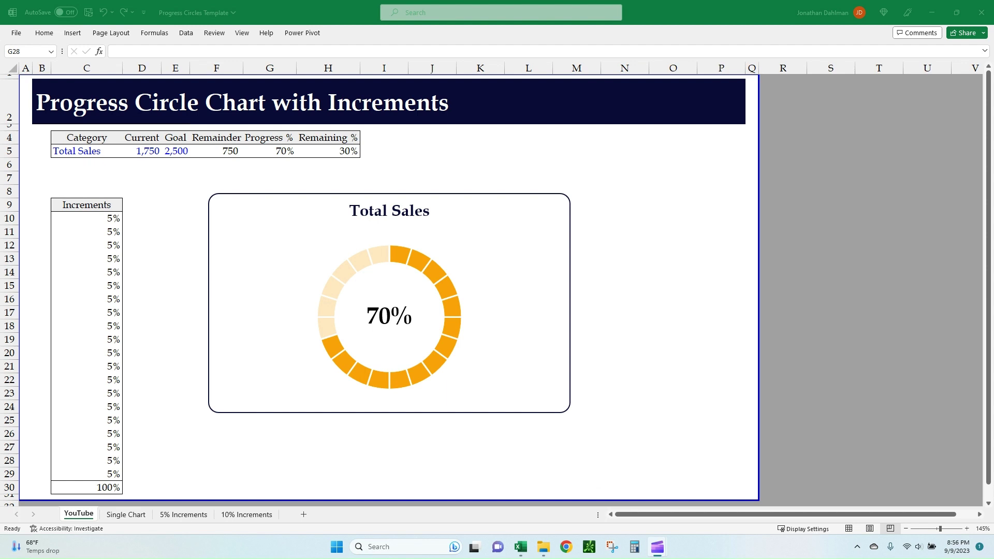
- Test the progress chart by setting the current Total Sales value to 0 and to -150
{"action": "key", "text": "alt+Tab"}
{"action": "left_click", "coordinate": [169, 218]}
{"action": "left_click", "coordinate": [142, 151]}
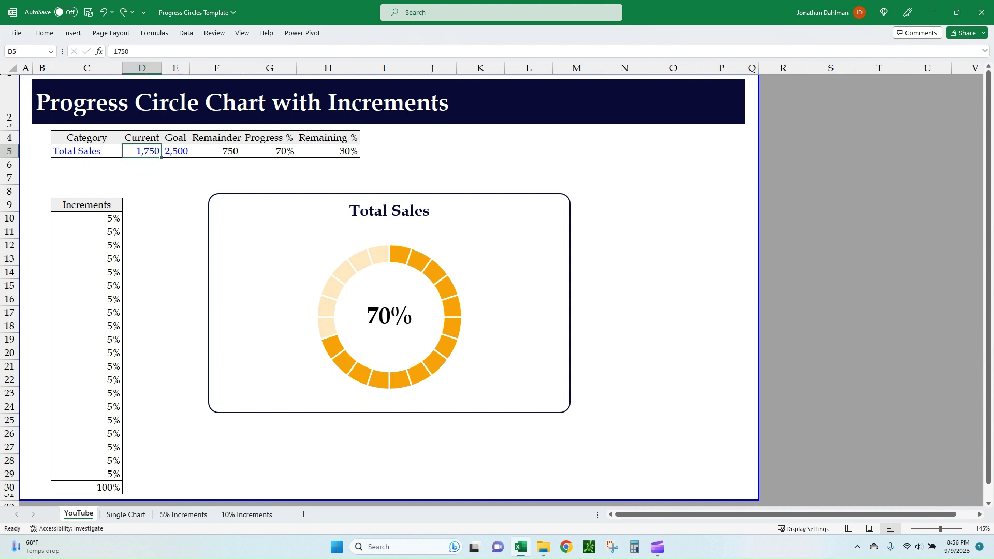
{"action": "type", "text": "0"}
{"action": "key", "text": "ctrl+Return"}
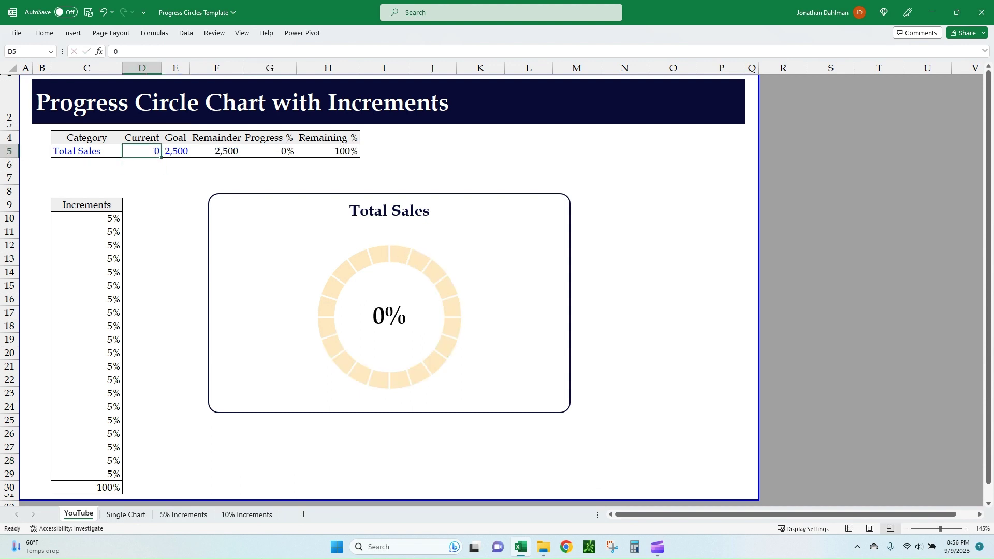
{"action": "type", "text": "-150"}
{"action": "key", "text": "Return"}
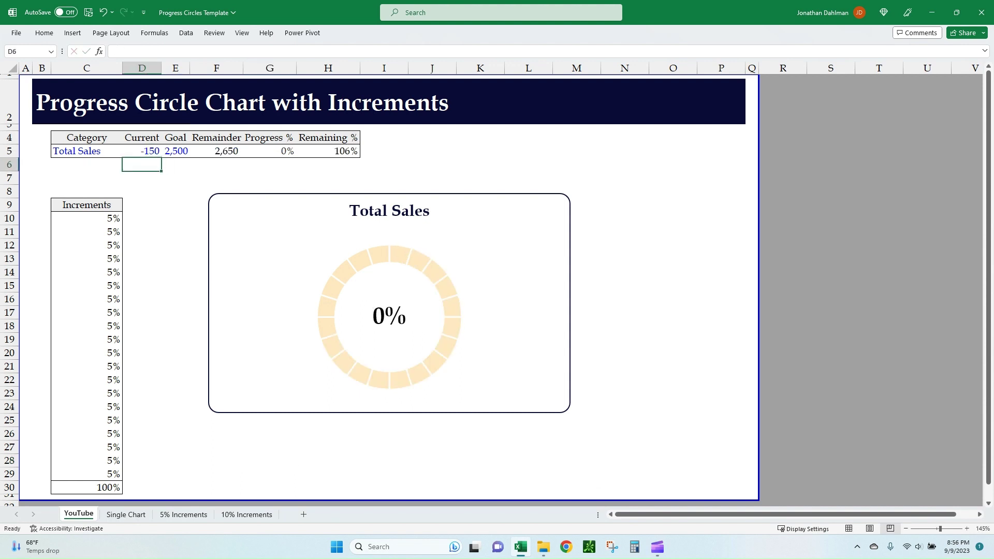
- Test the progress chart with current Total Sales values of 150, 200, 1000 and 2000
{"action": "left_click", "coordinate": [142, 150]}
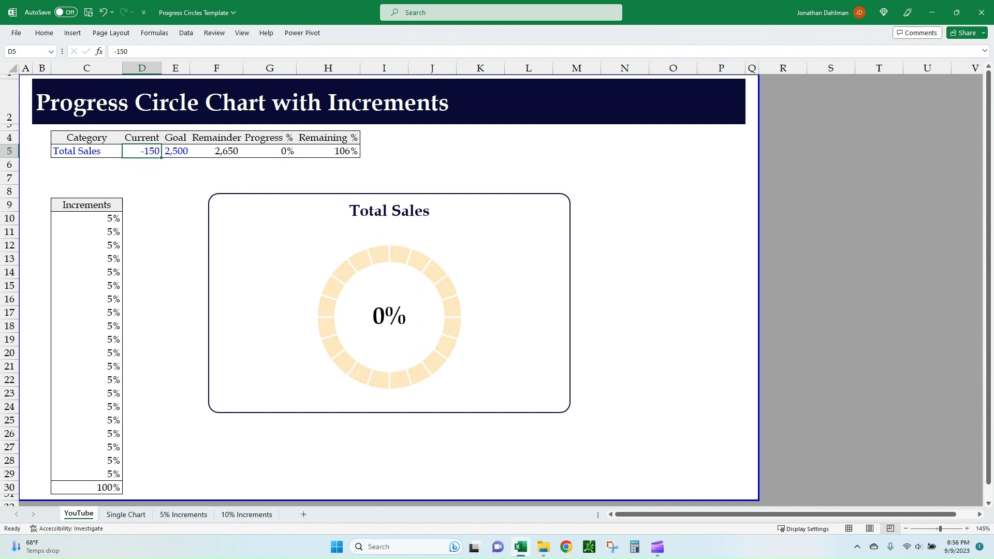
{"action": "type", "text": "150"}
{"action": "key", "text": "Return"}
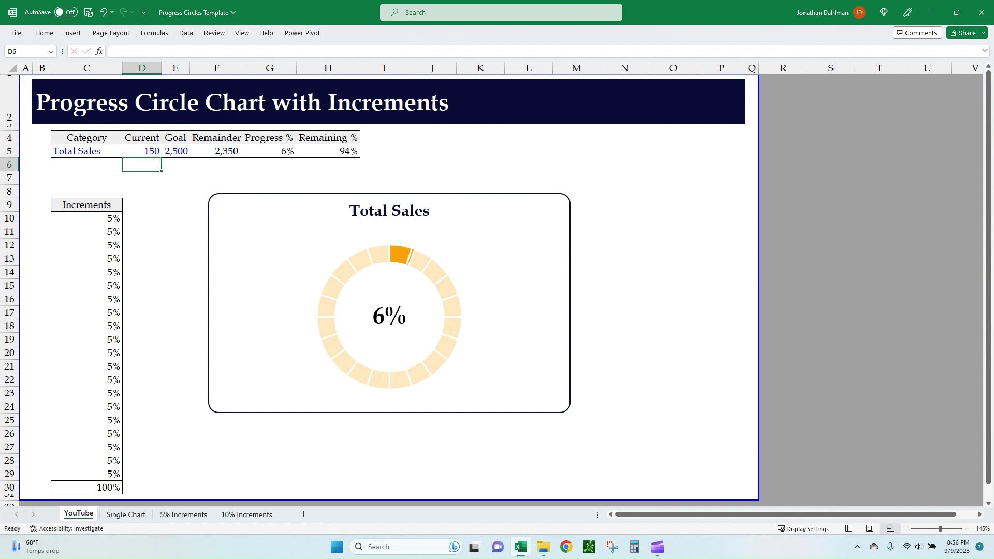
{"action": "key", "text": "Up"}
{"action": "type", "text": "200"}
{"action": "key", "text": "Return"}
{"action": "key", "text": "Up"}
{"action": "type", "text": "1000"}
{"action": "key", "text": "Return"}
{"action": "key", "text": "Up"}
{"action": "type", "text": "2000"}
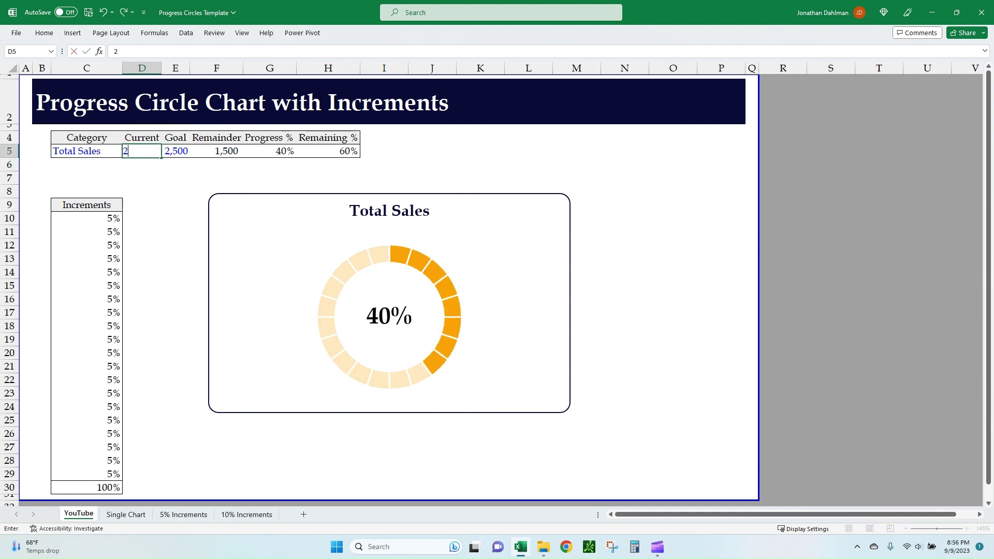
{"action": "key", "text": "Return"}
- Test the chart at and above the goal by setting current Total Sales to 2500 and to 2750
{"action": "left_click", "coordinate": [141, 151]}
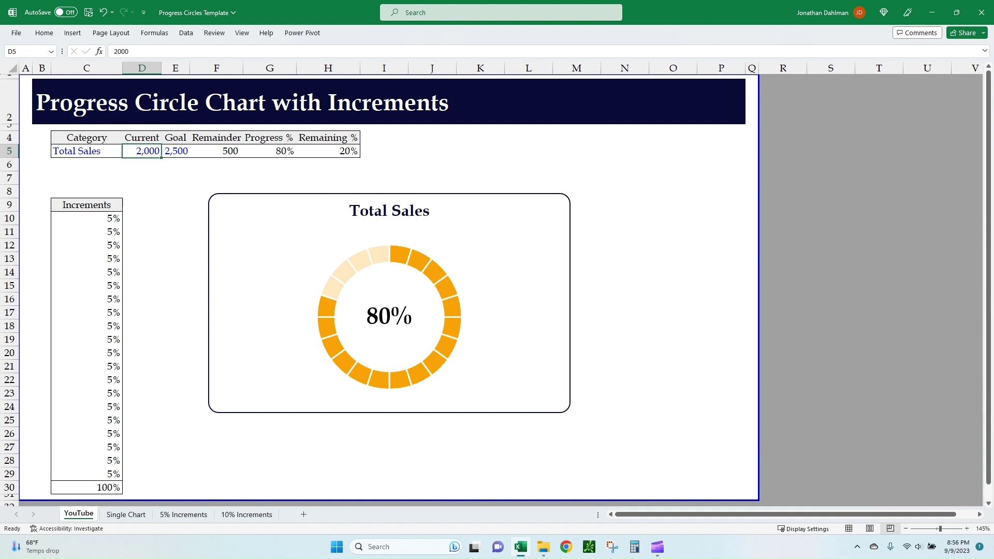
{"action": "type", "text": "2500"}
{"action": "key", "text": "Return"}
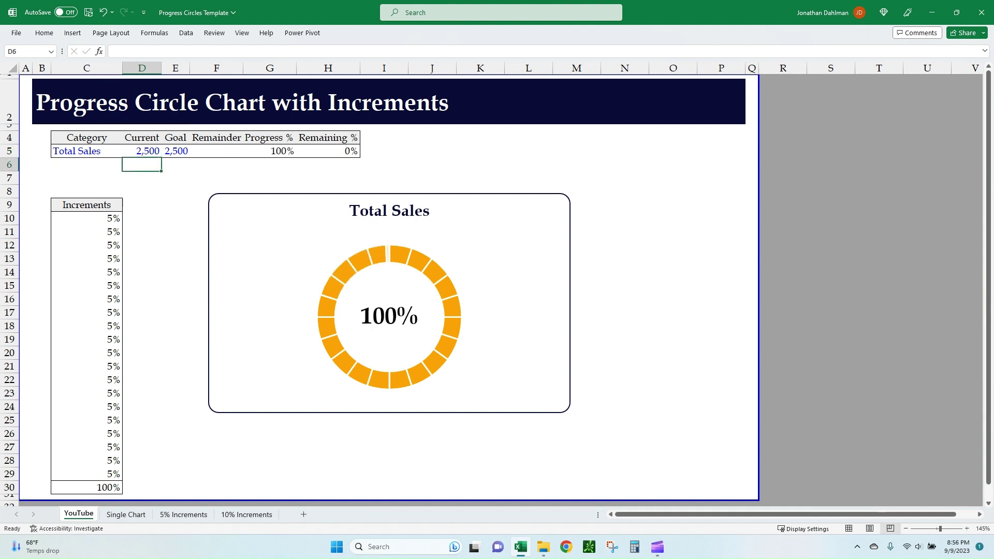
{"action": "key", "text": "Up"}
{"action": "type", "text": "2750"}
{"action": "key", "text": "Return"}
- Examine the summary table, the Increments list and the category, current and goal entries
{"action": "left_click_drag", "start_coordinate": [77, 137], "coordinate": [357, 153]}
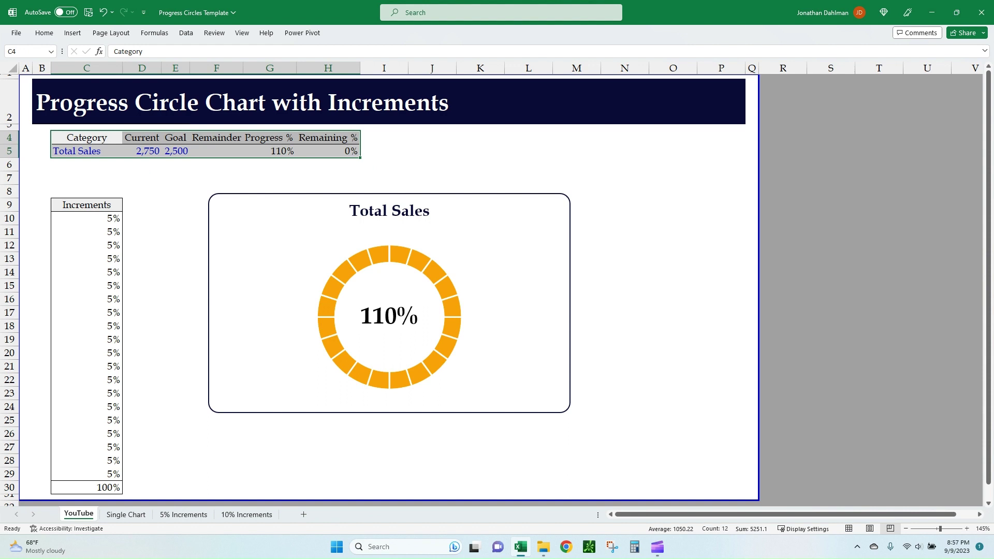
{"action": "left_click_drag", "start_coordinate": [86, 205], "coordinate": [86, 424]}
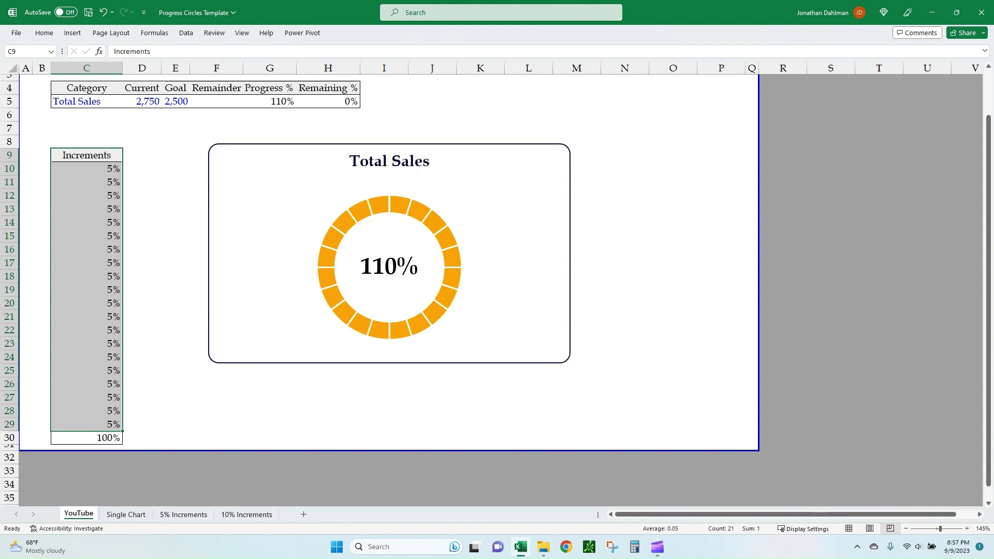
{"action": "scroll", "coordinate": [389, 285], "scroll_direction": "up", "scroll_amount": 1}
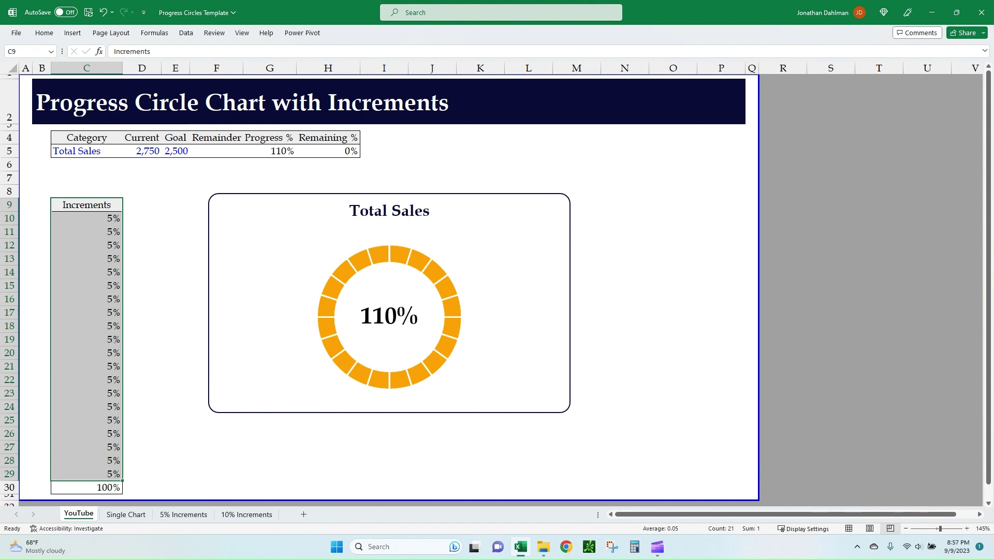
{"action": "left_click", "coordinate": [215, 164]}
{"action": "left_click", "coordinate": [86, 150]}
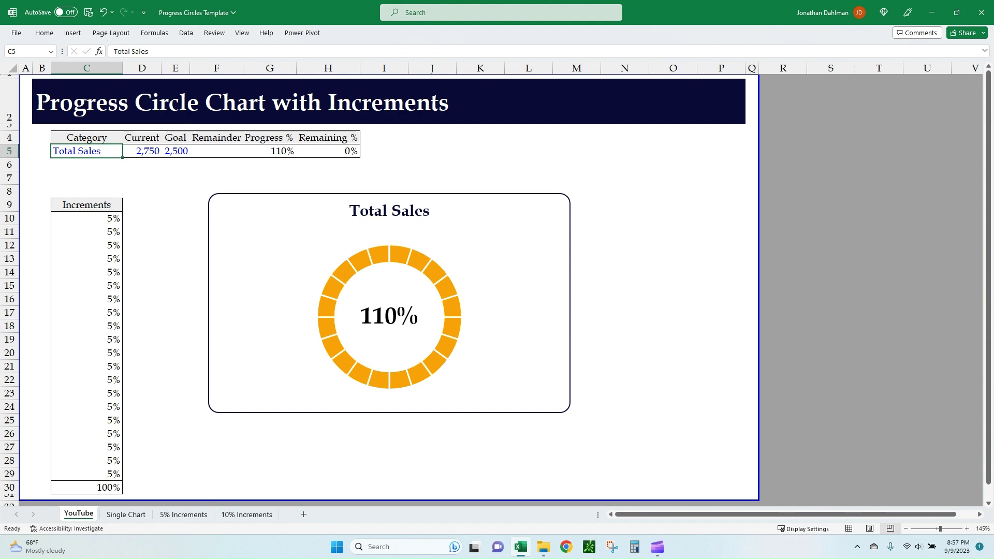
{"action": "left_click", "coordinate": [141, 151]}
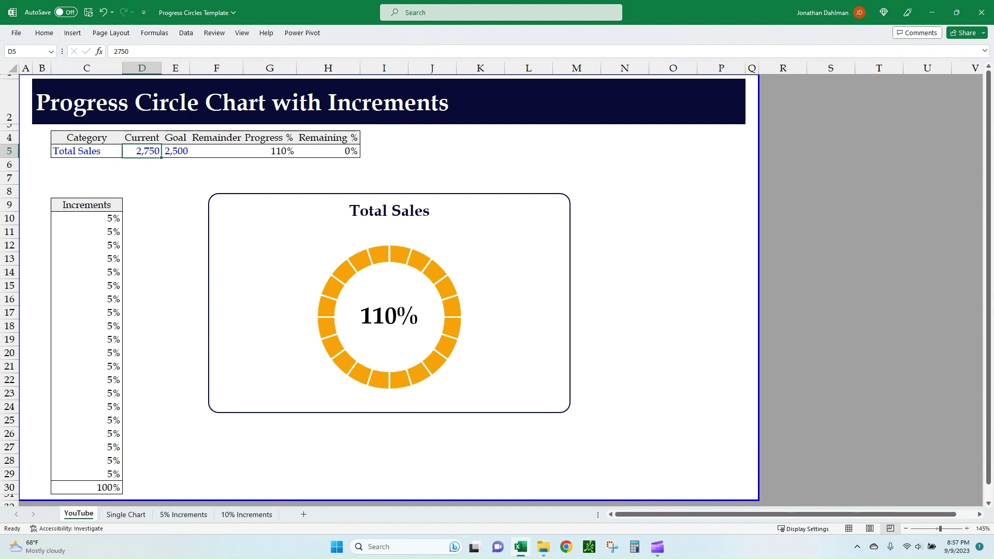
{"action": "left_click", "coordinate": [176, 151]}
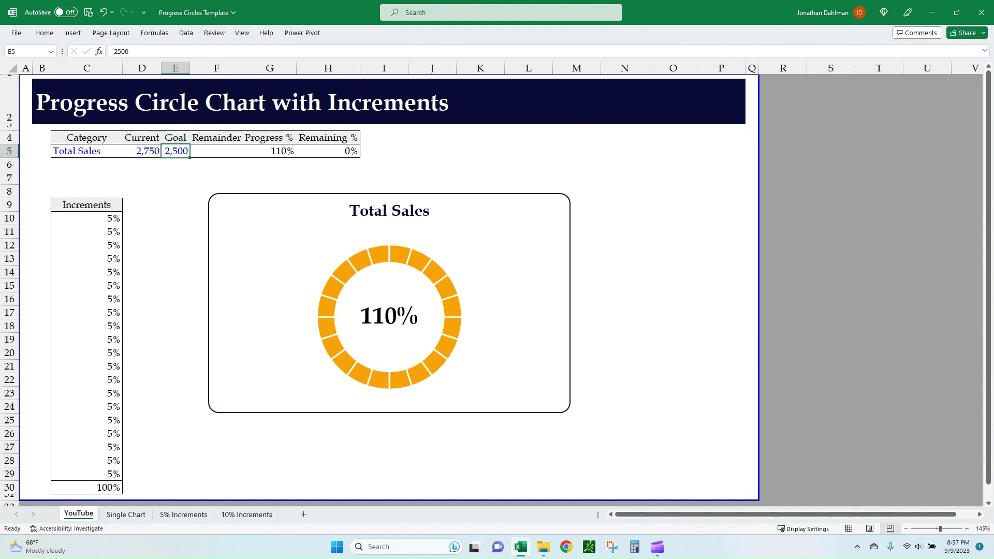
- Set the current Total Sales value to 2500 and to 1750
{"action": "left_click", "coordinate": [141, 150]}
{"action": "type", "text": "2500"}
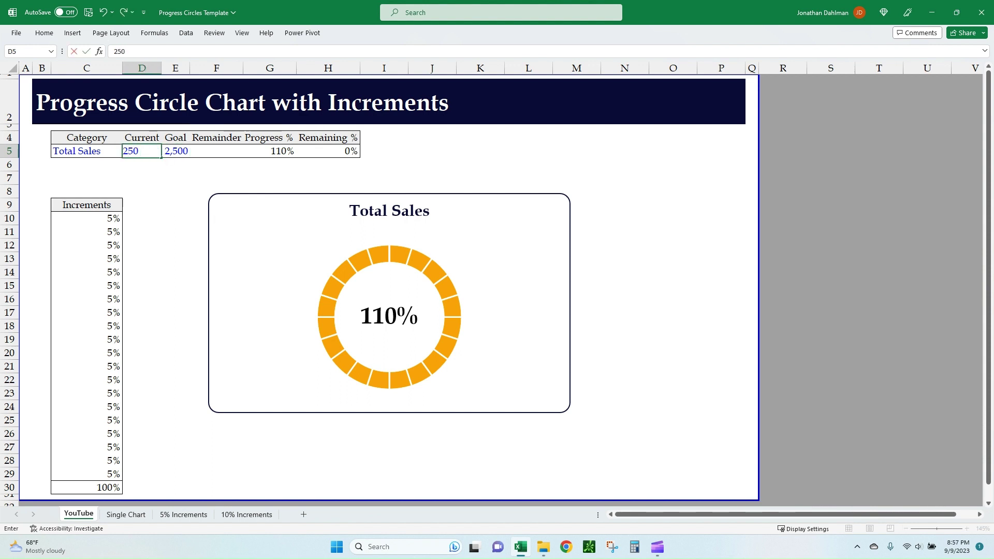
{"action": "key", "text": "Return"}
{"action": "key", "text": "Up"}
{"action": "type", "text": "1750"}
{"action": "key", "text": "Return"}
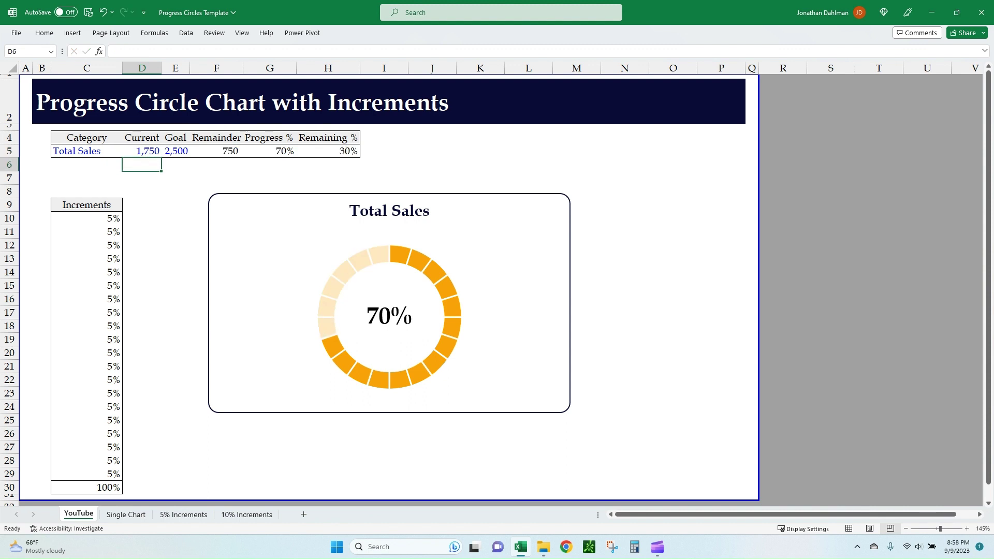
- Examine the current and goal entries and the formulas behind Remainder, Progress % and Remaining % for Total Sales
{"action": "left_click", "coordinate": [141, 151]}
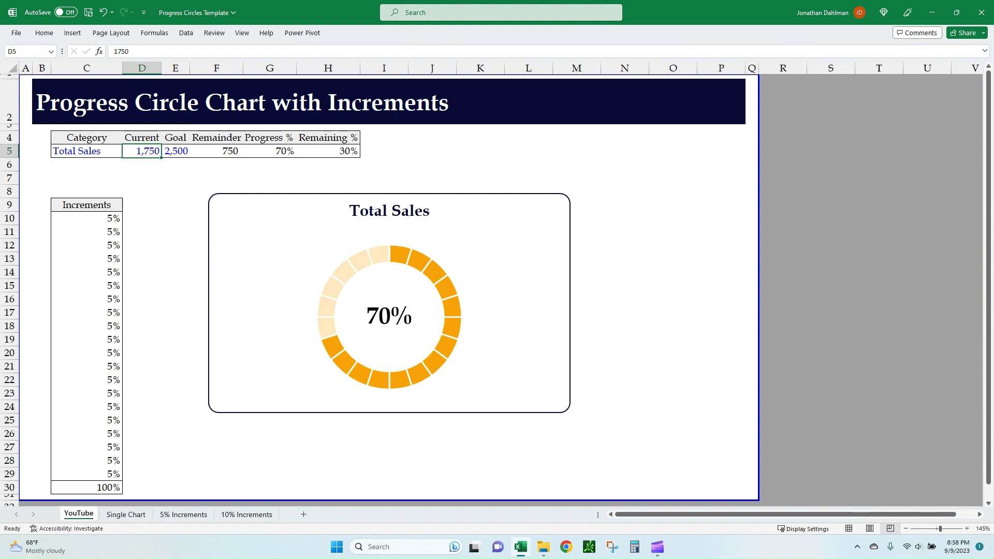
{"action": "left_click", "coordinate": [176, 151]}
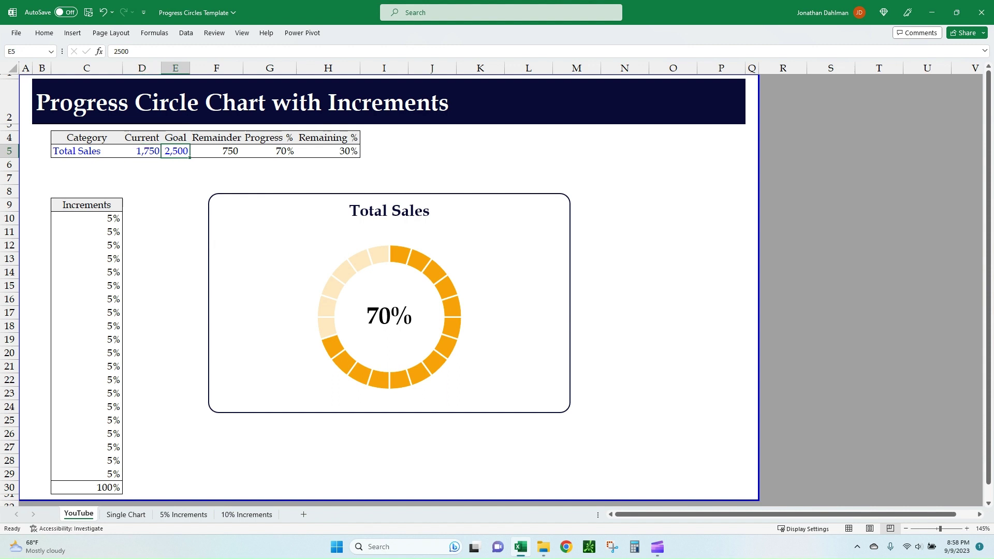
{"action": "key", "text": "Right"}
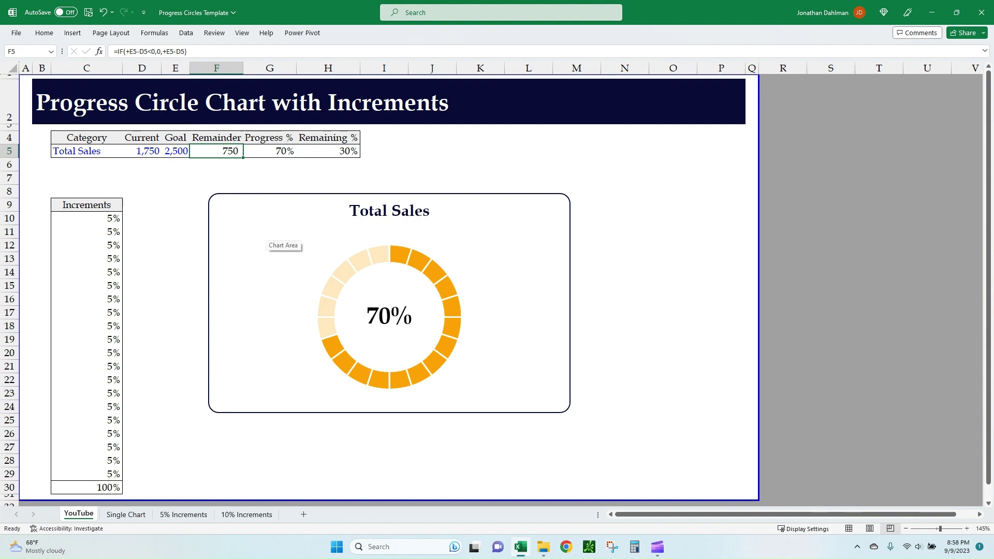
{"action": "mouse_move", "coordinate": [382, 255]}
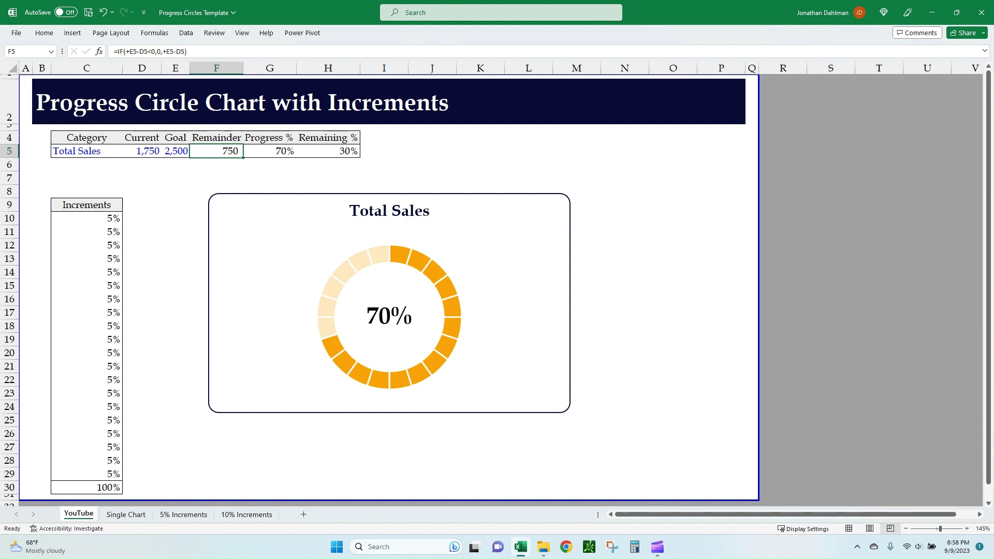
{"action": "left_click", "coordinate": [270, 150]}
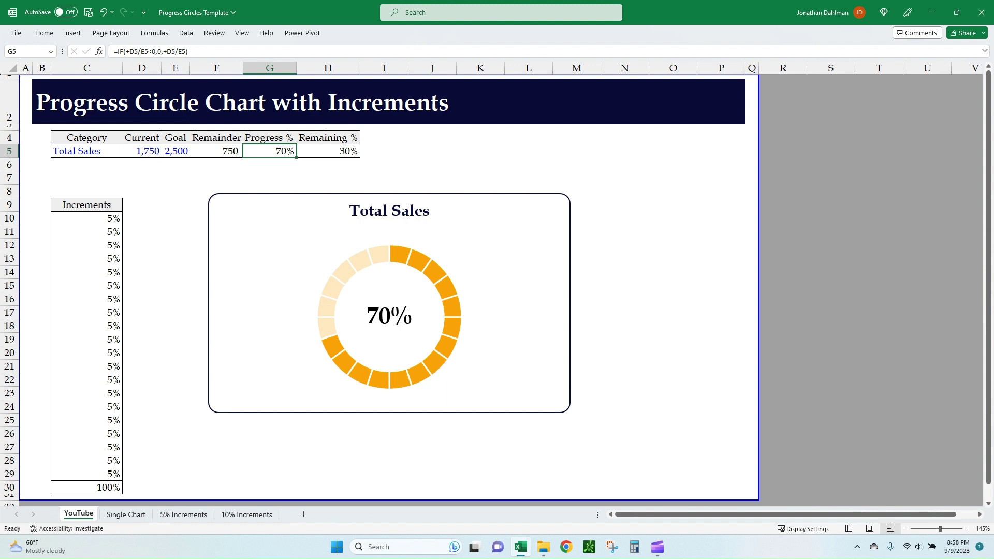
{"action": "key", "text": "Right"}
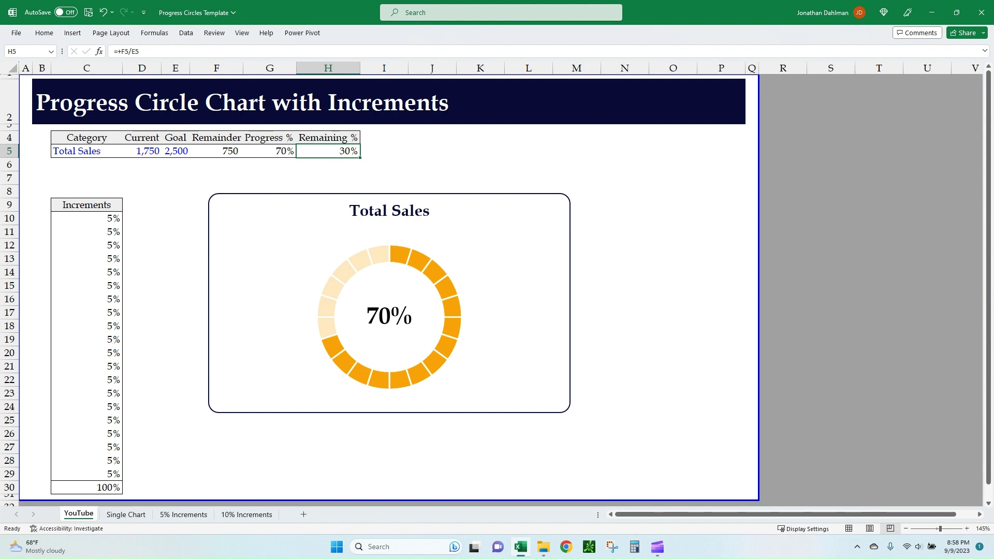
{"action": "key", "text": "F2"}
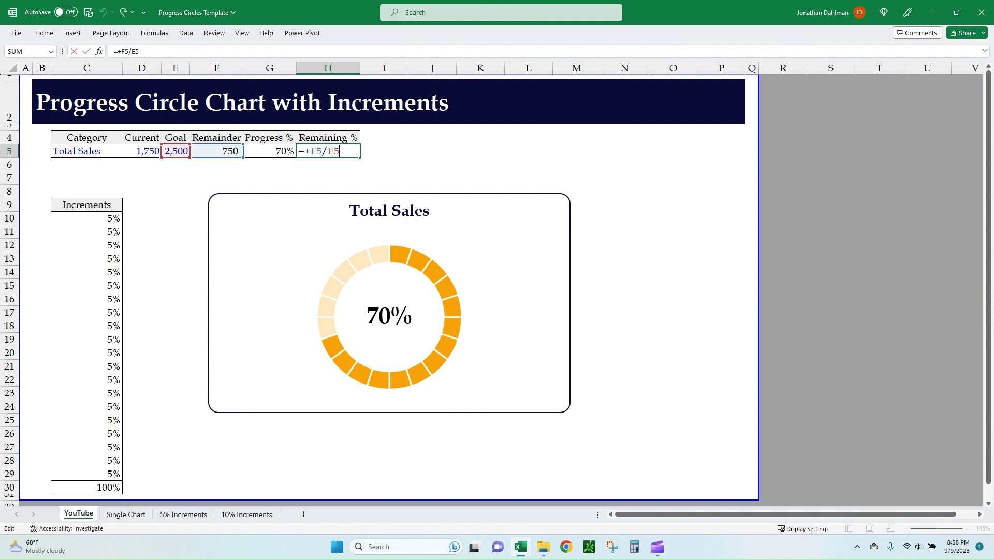
{"action": "key", "text": "Escape"}
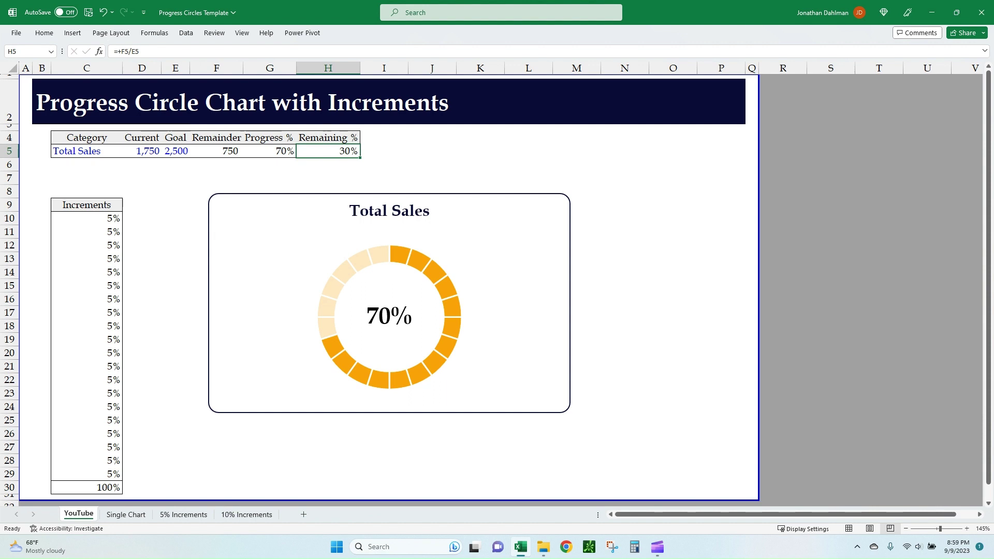
- Test a current Total Sales value of 6000 and check the Remaining % and Progress % formulas
{"action": "left_click", "coordinate": [141, 151]}
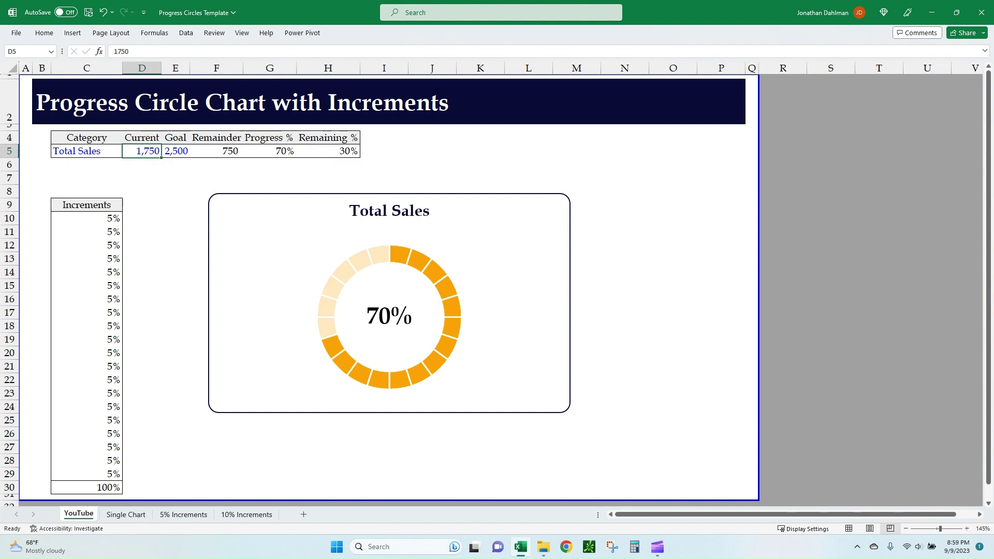
{"action": "type", "text": "6000"}
{"action": "key", "text": "Return"}
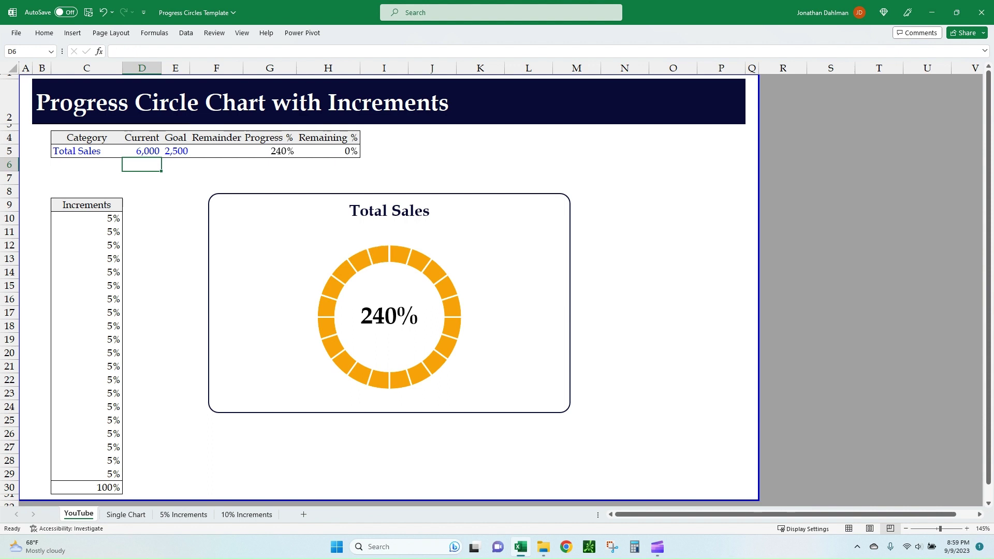
{"action": "left_click", "coordinate": [328, 151]}
{"action": "left_click", "coordinate": [269, 150]}
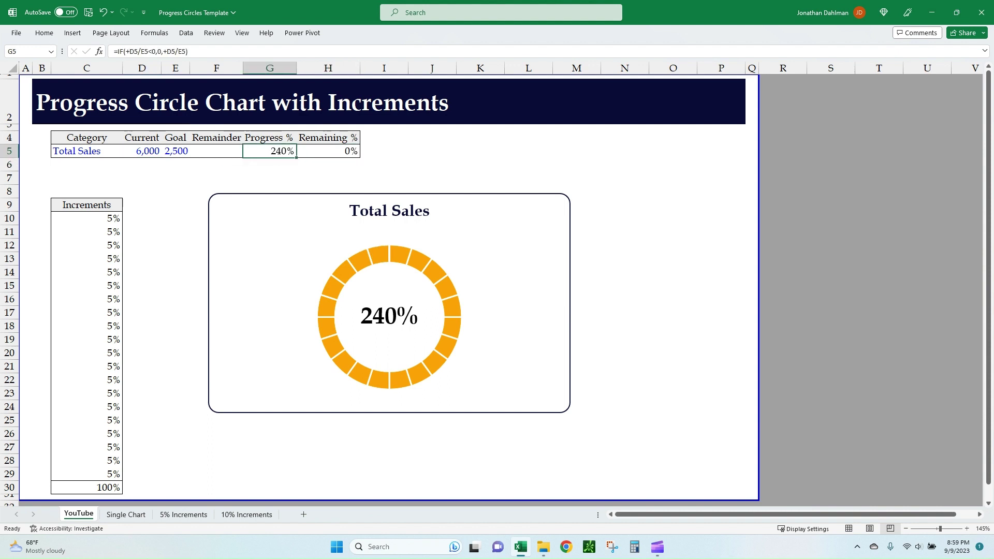
- Set the current Total Sales value to 2200 and remove the existing progress circle chart from the sheet
{"action": "left_click", "coordinate": [142, 151]}
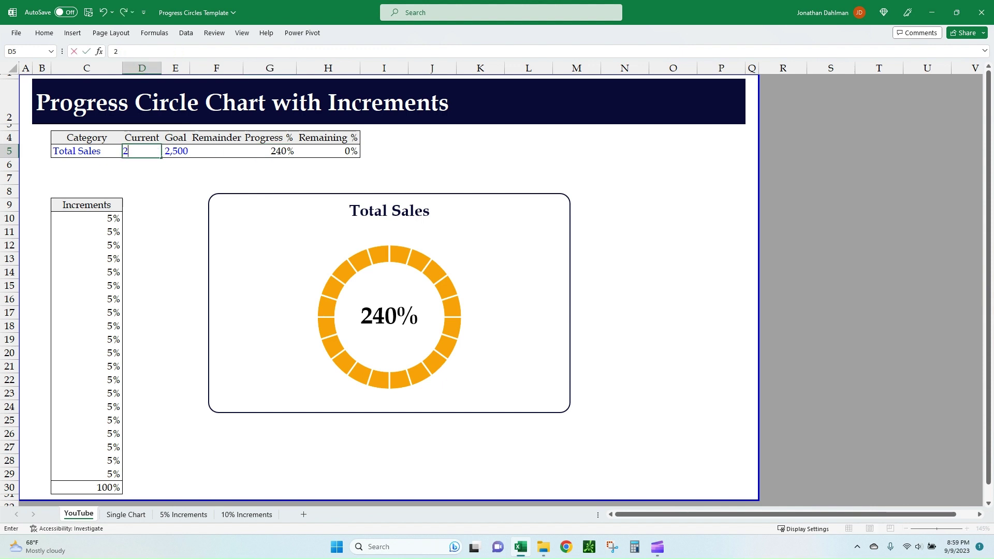
{"action": "type", "text": "200"}
{"action": "key", "text": "Return"}
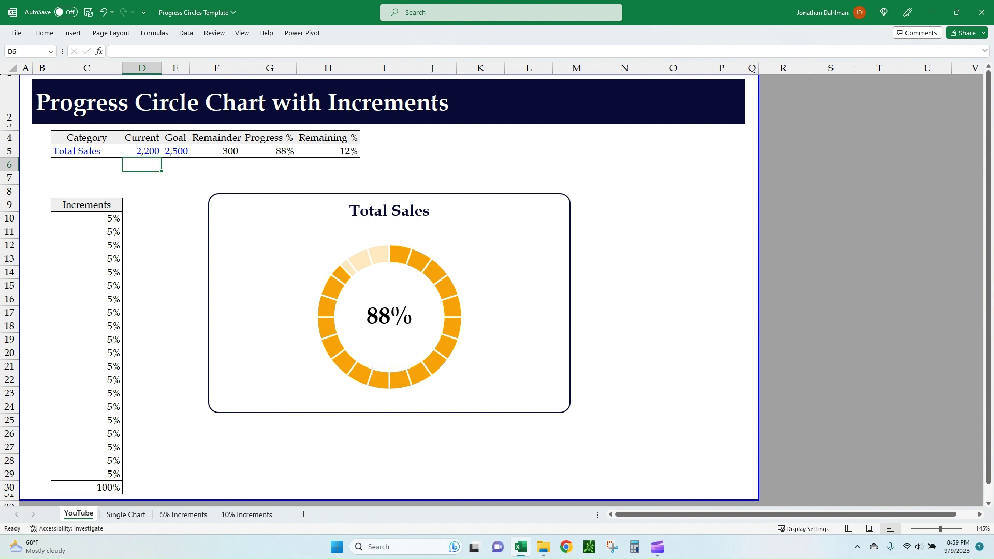
{"action": "left_click", "coordinate": [397, 370]}
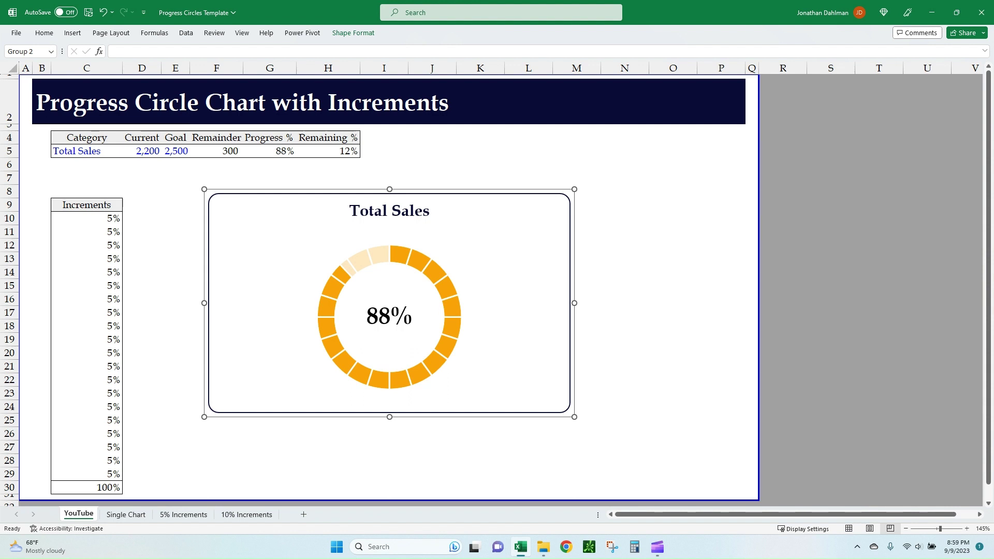
{"action": "key", "text": "Escape"}
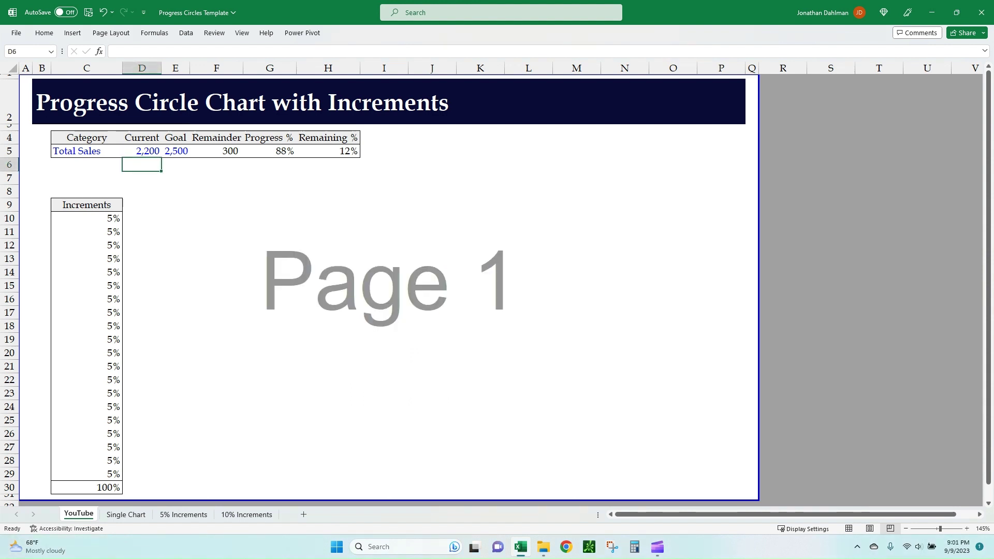
- Insert a doughnut chart from the Progress % and Remaining % values in G5:H5, covering about F8 to O28
{"action": "left_click_drag", "start_coordinate": [270, 150], "coordinate": [327, 150]}
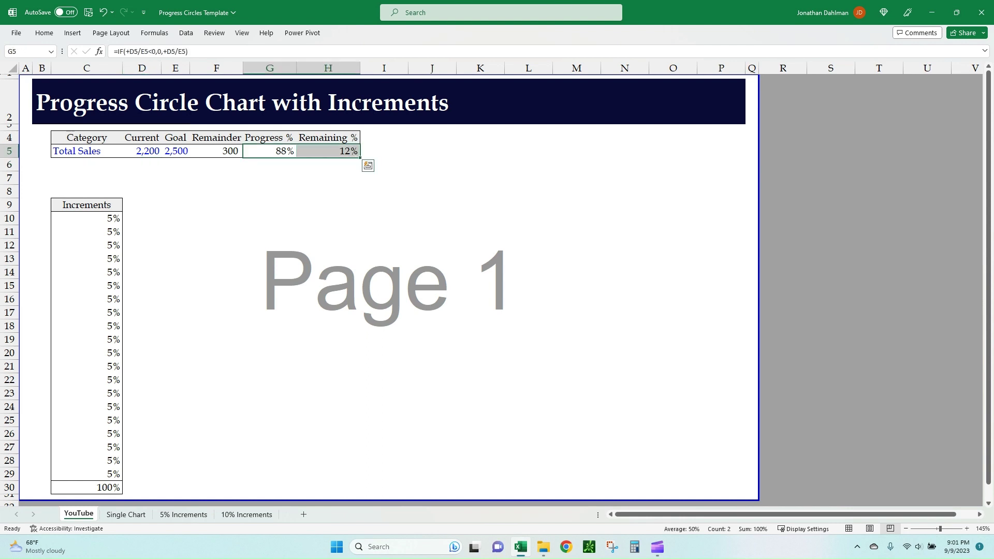
{"action": "left_click", "coordinate": [72, 33]}
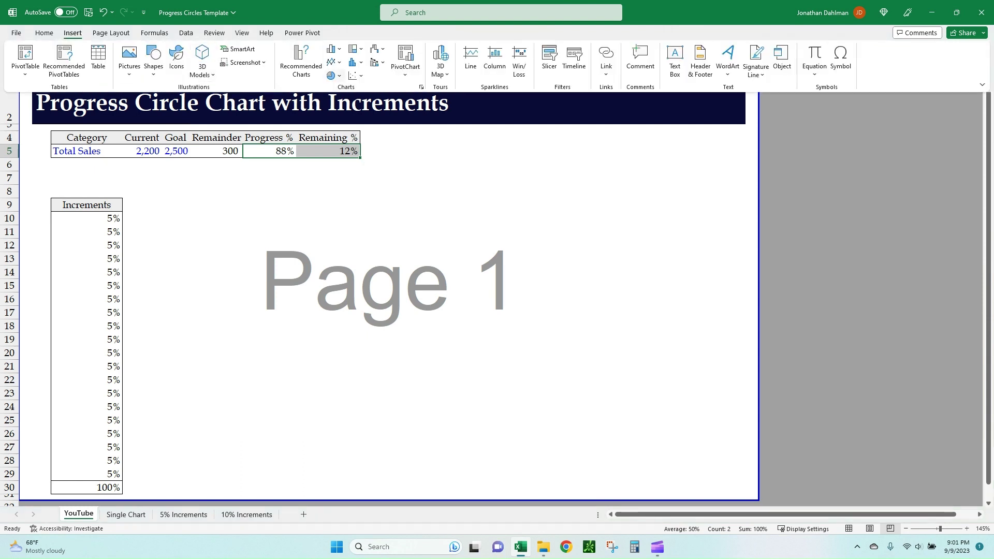
{"action": "left_click", "coordinate": [334, 75]}
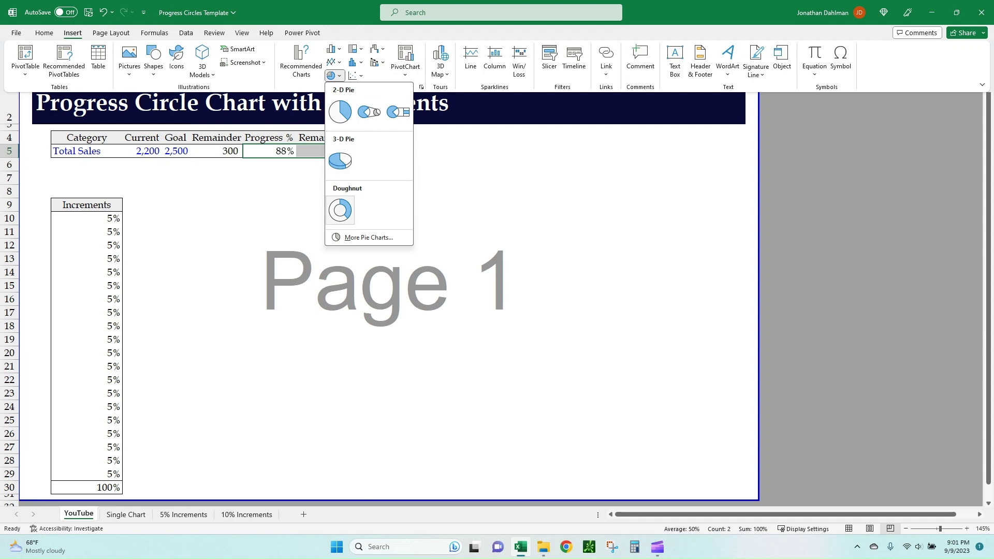
{"action": "left_click", "coordinate": [341, 209]}
{"action": "left_click_drag", "start_coordinate": [403, 214], "coordinate": [276, 226]}
{"action": "left_click_drag", "start_coordinate": [552, 399], "coordinate": [675, 461]}
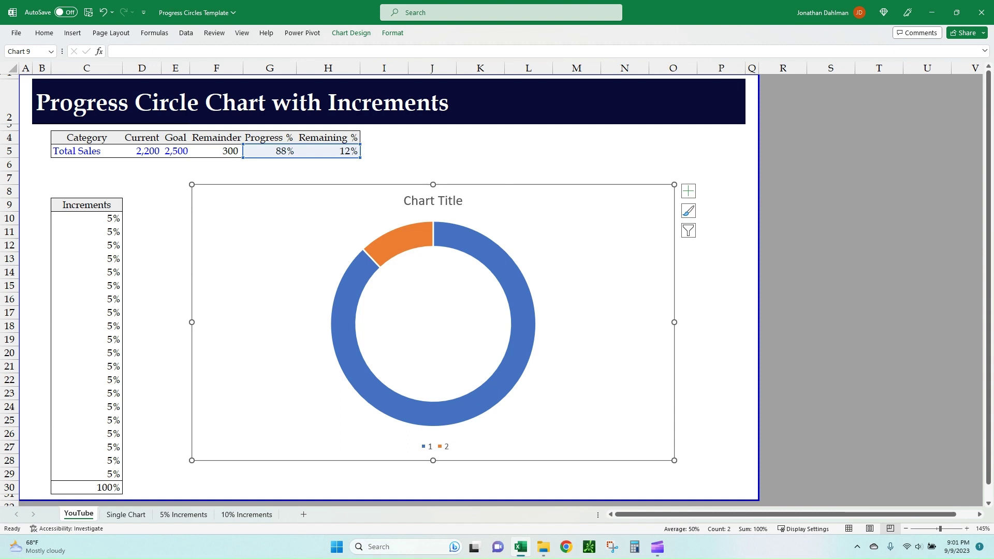
- Delete the doughnut chart's legend and fill the entire doughnut series with solid gold
{"action": "left_click", "coordinate": [433, 446]}
{"action": "key", "text": "Delete"}
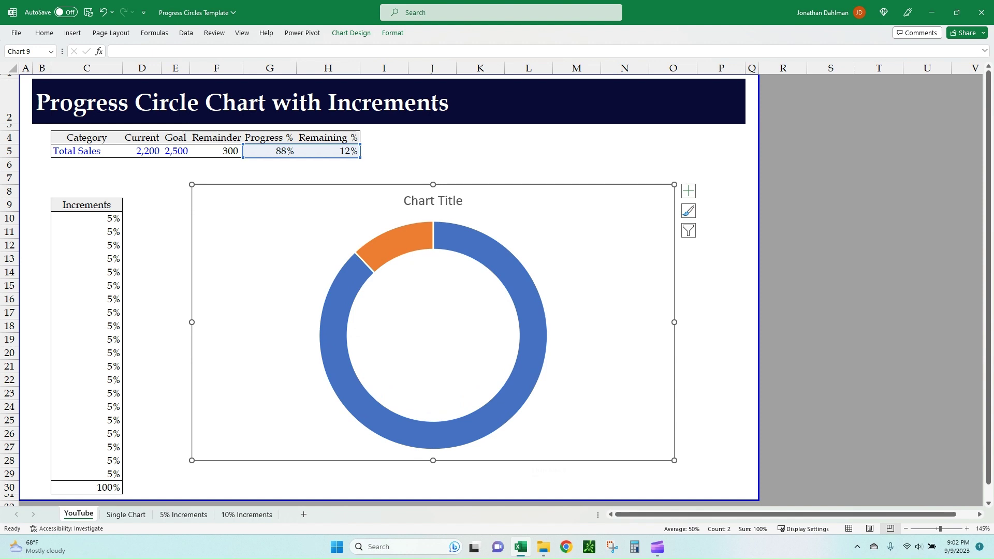
{"action": "left_click", "coordinate": [463, 248]}
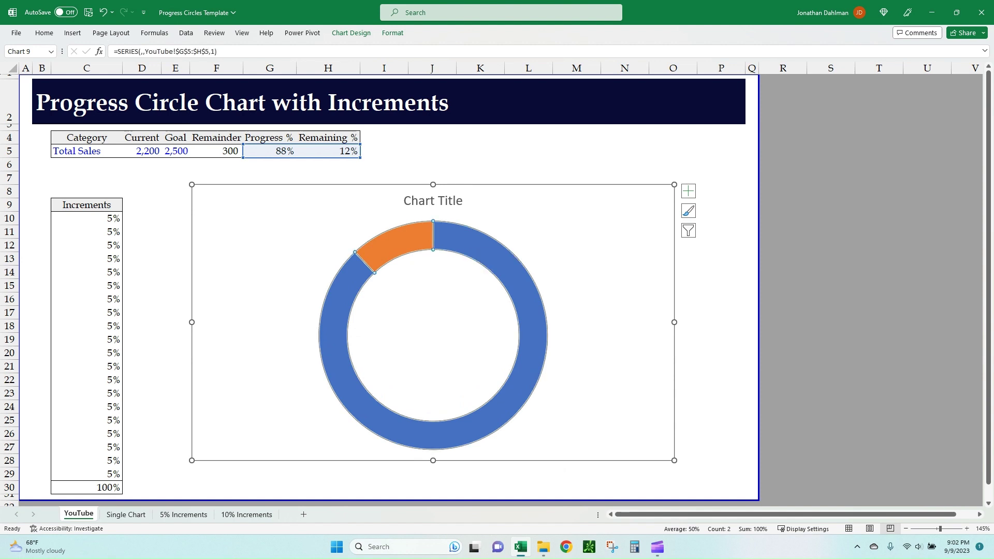
{"action": "key", "text": "ctrl+1"}
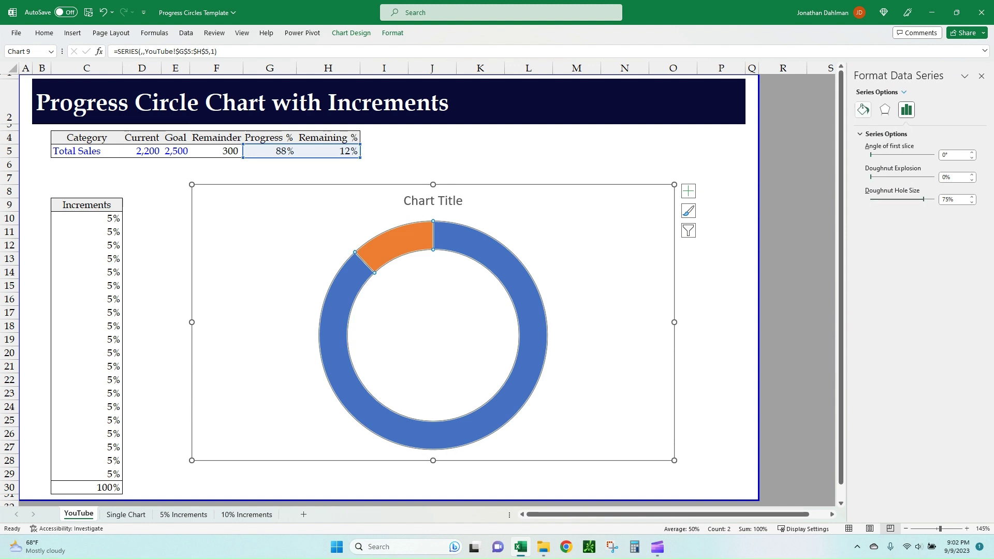
{"action": "left_click", "coordinate": [863, 109]}
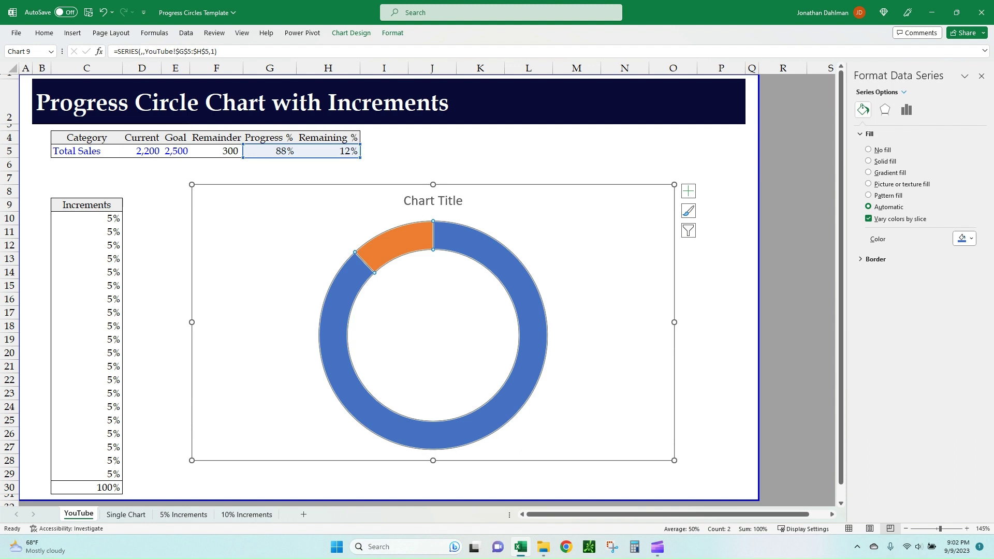
{"action": "left_click", "coordinate": [962, 238]}
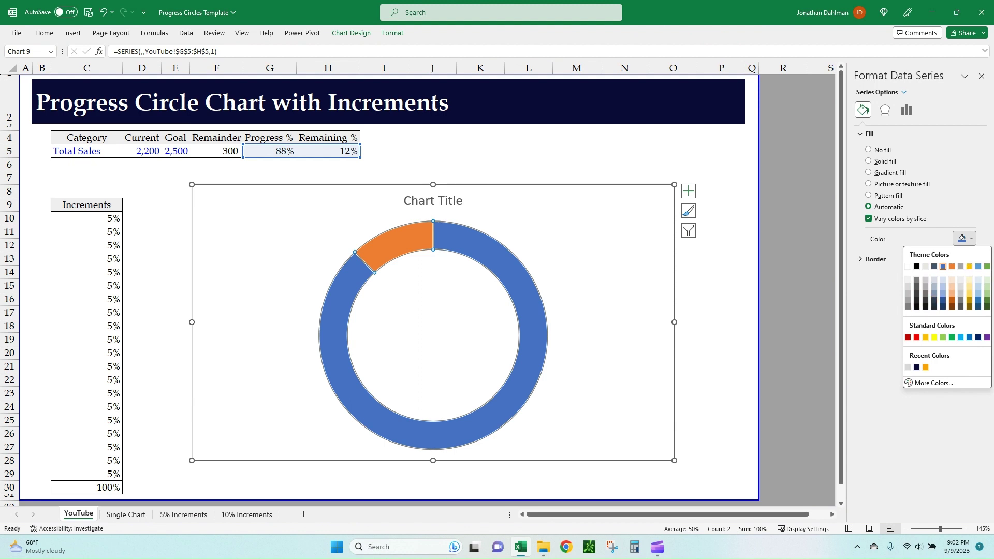
{"action": "left_click", "coordinate": [969, 266]}
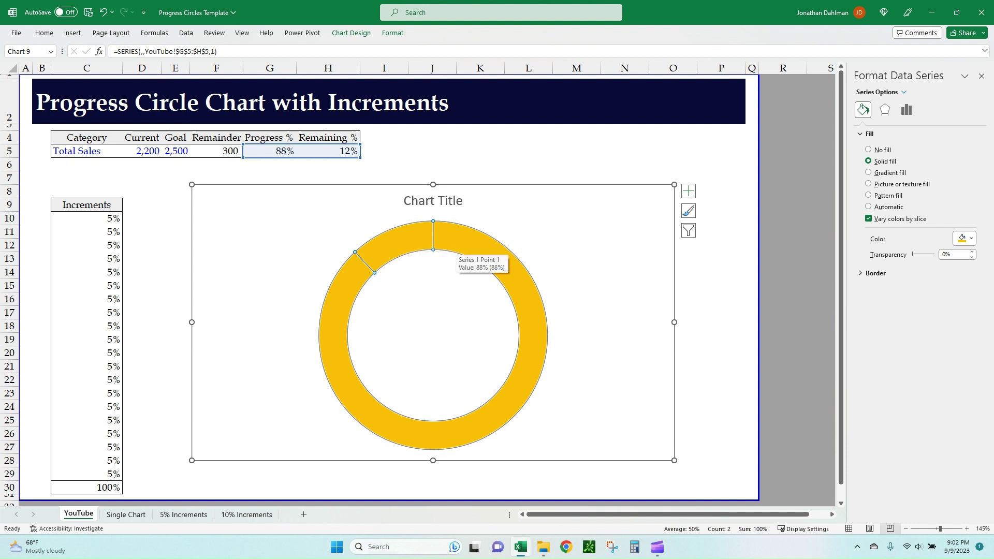
- Set the fill transparency of the Remaining % slice to 50%
{"action": "left_click", "coordinate": [395, 241]}
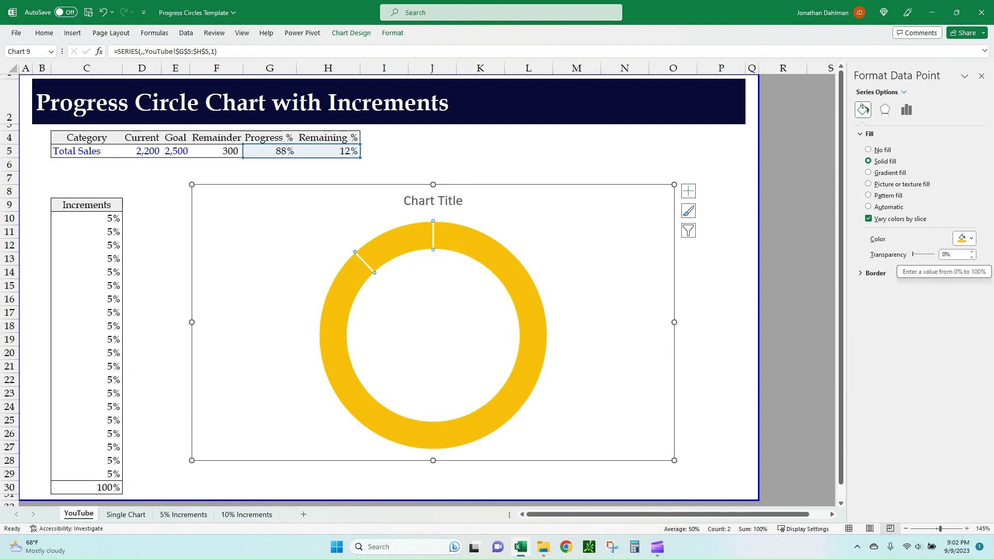
{"action": "left_click", "coordinate": [964, 238]}
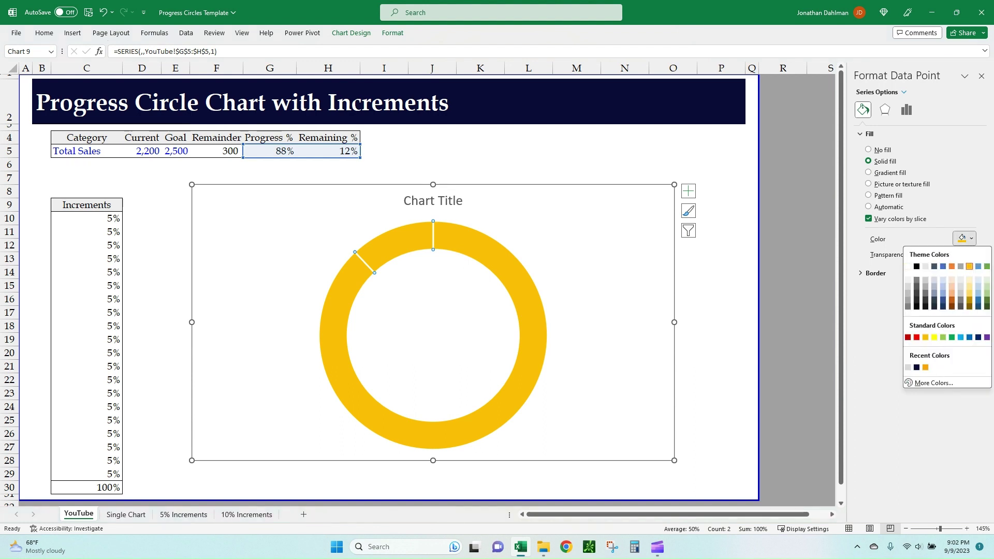
{"action": "left_click", "coordinate": [907, 266]}
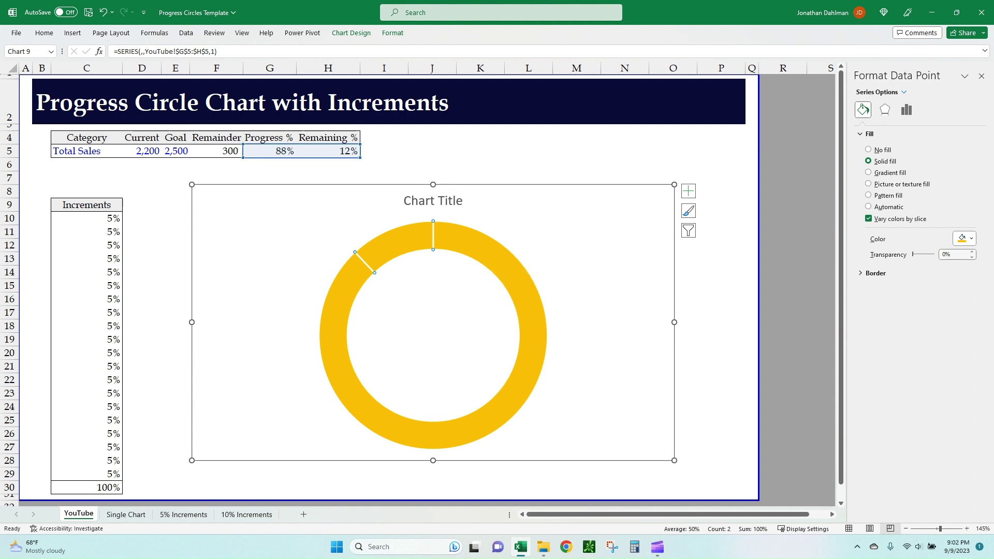
{"action": "left_click", "coordinate": [942, 255]}
{"action": "type", "text": "5"}
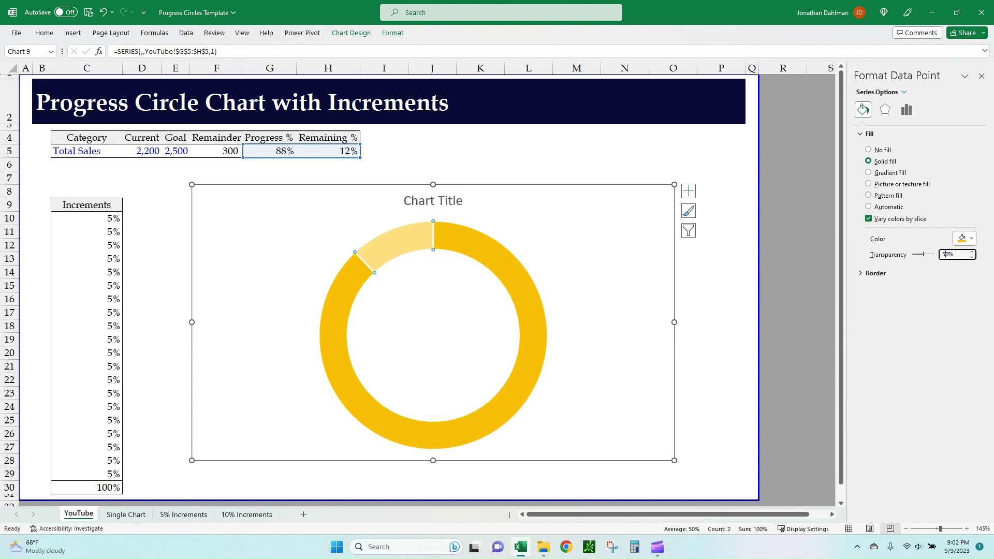
{"action": "left_click", "coordinate": [721, 313]}
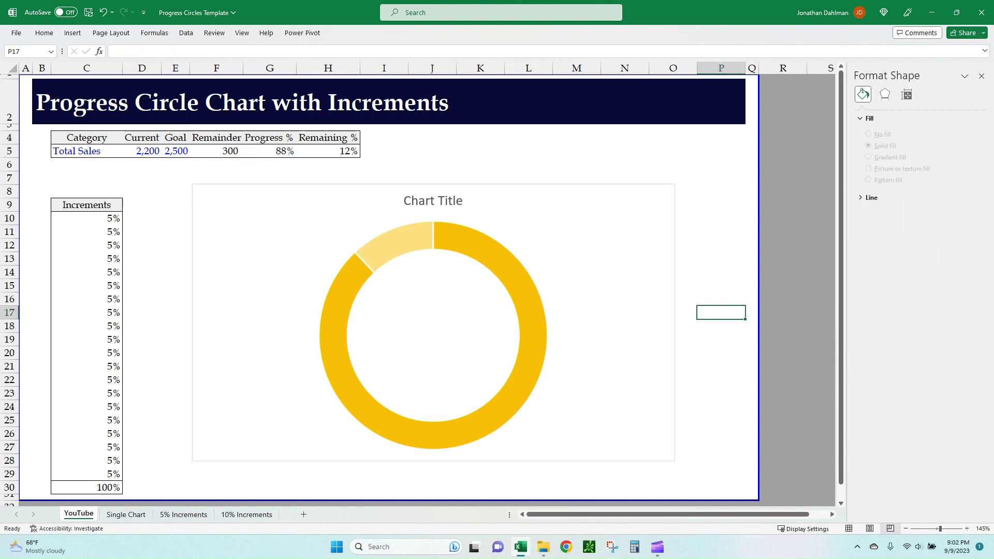
- Open the data source selection for the doughnut chart
{"action": "mouse_move", "coordinate": [396, 249]}
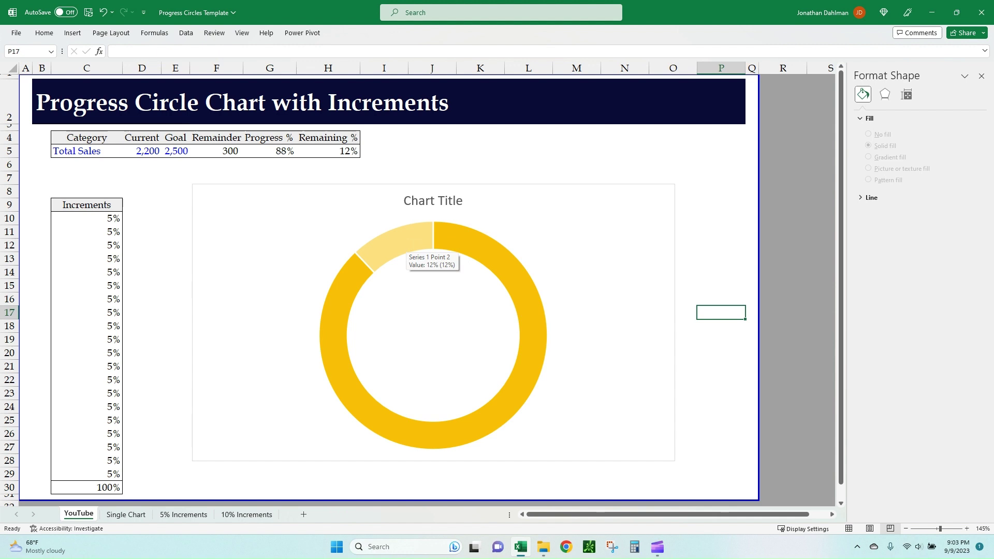
{"action": "mouse_move", "coordinate": [536, 319]}
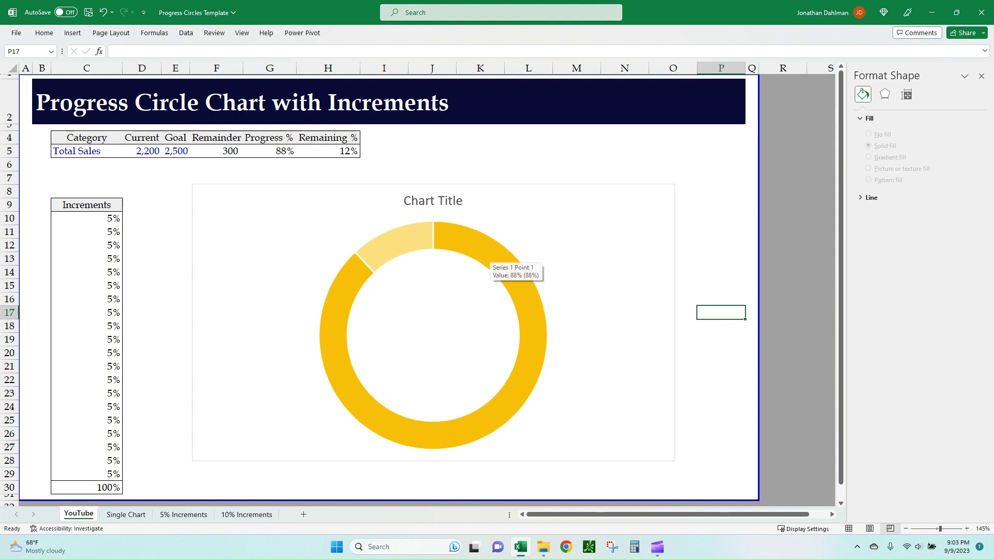
{"action": "left_click", "coordinate": [488, 260]}
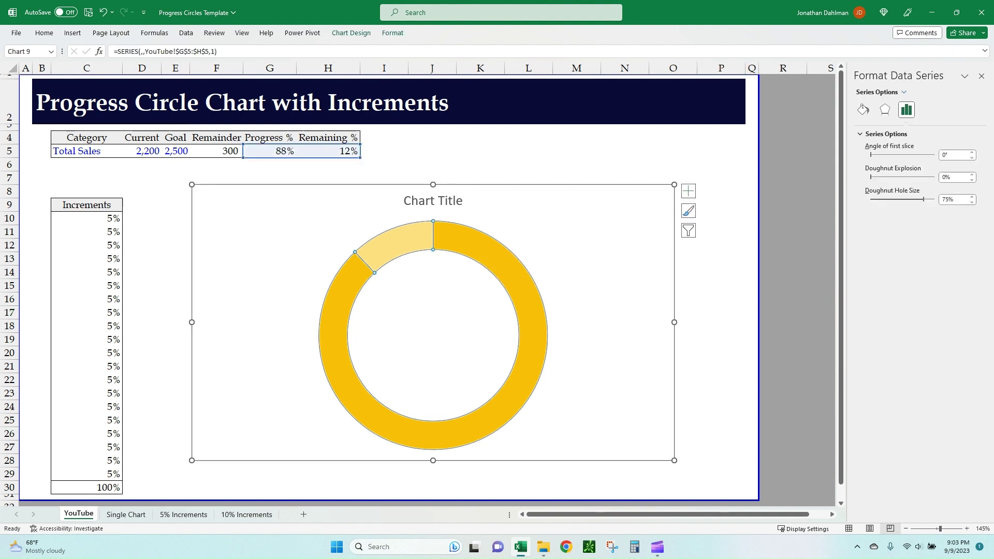
{"action": "left_click", "coordinate": [351, 33]}
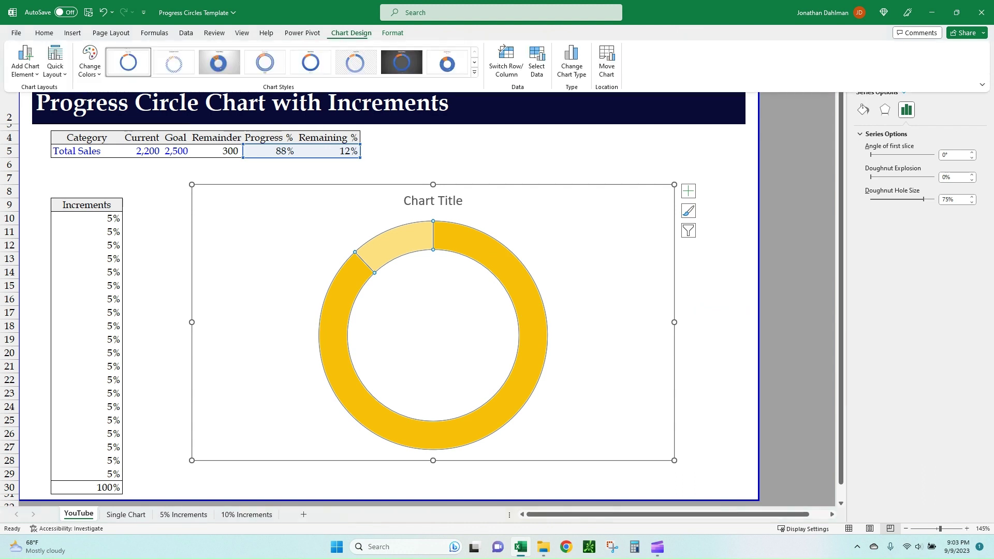
{"action": "left_click", "coordinate": [537, 62]}
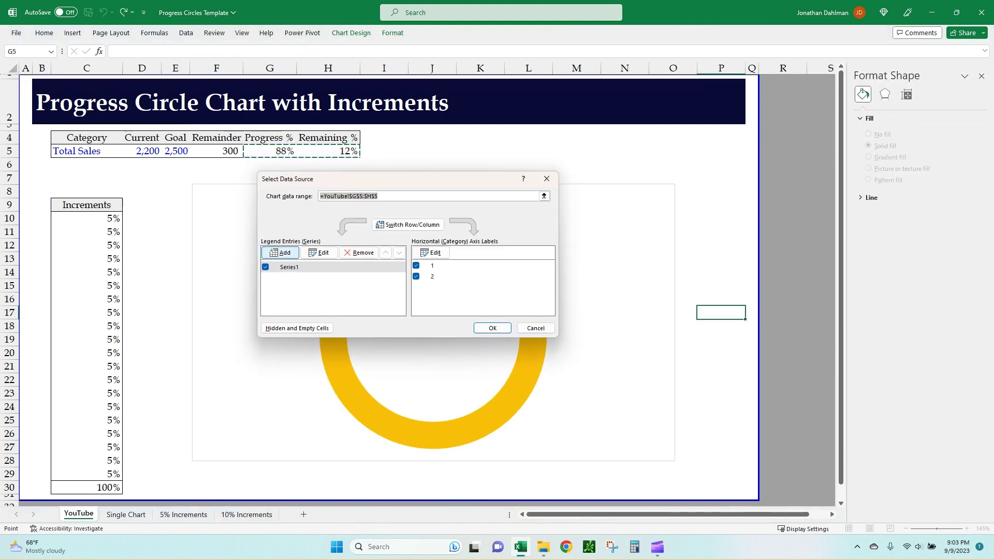
{"action": "left_click", "coordinate": [281, 253]}
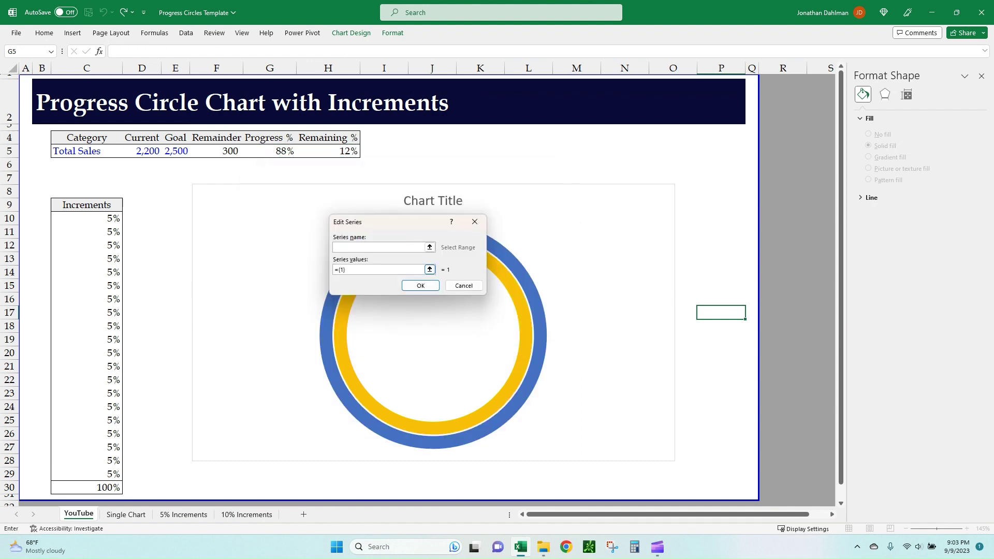
{"action": "type", "text": "Increments"}
{"action": "left_click", "coordinate": [430, 270]}
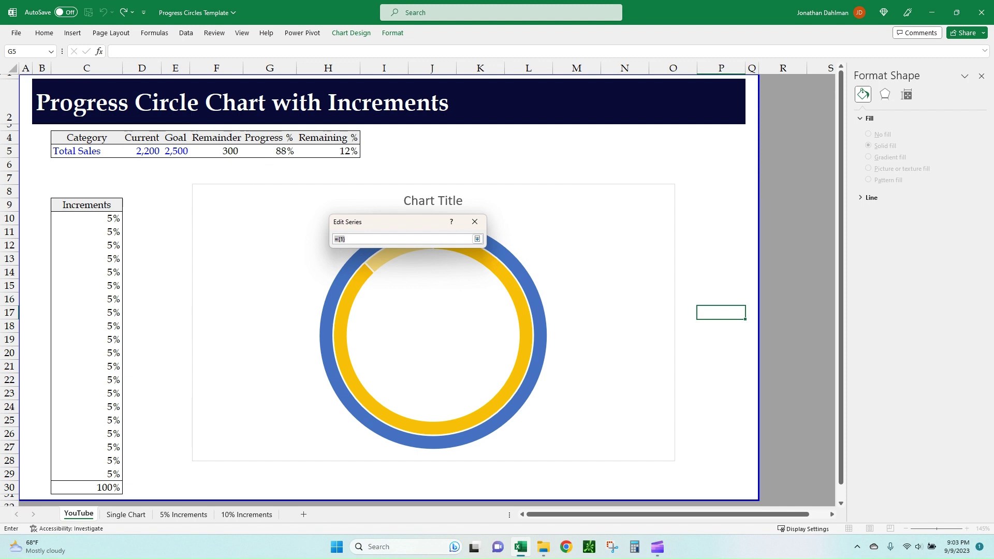
{"action": "left_click_drag", "start_coordinate": [104, 218], "coordinate": [118, 475]}
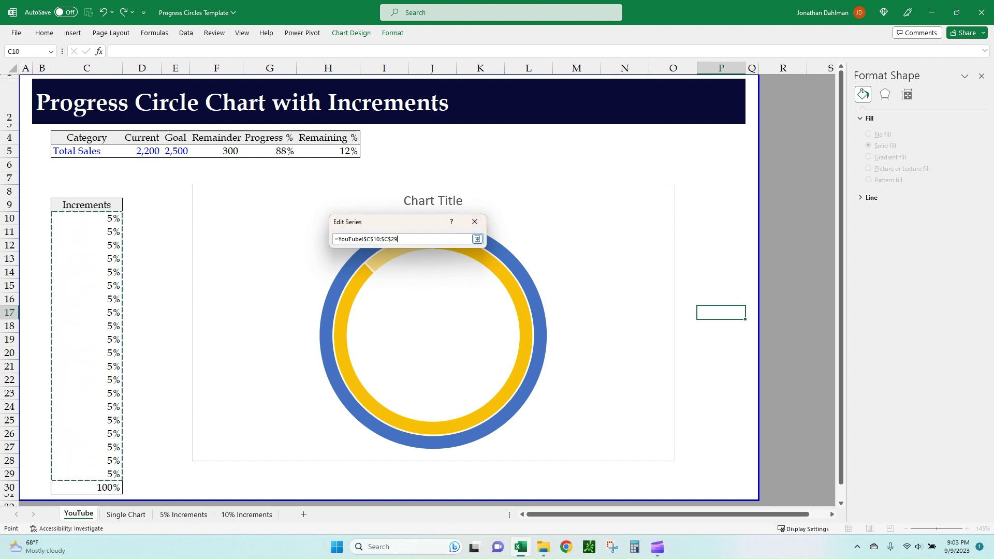
{"action": "left_click", "coordinate": [477, 239]}
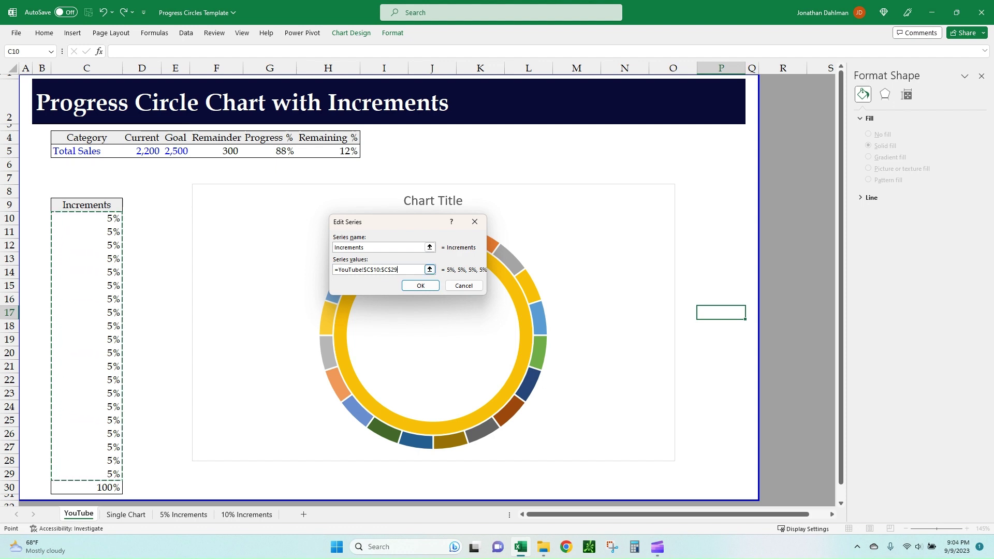
{"action": "left_click_drag", "start_coordinate": [400, 269], "coordinate": [334, 269]}
{"action": "type", "text": "1,1,1,"}
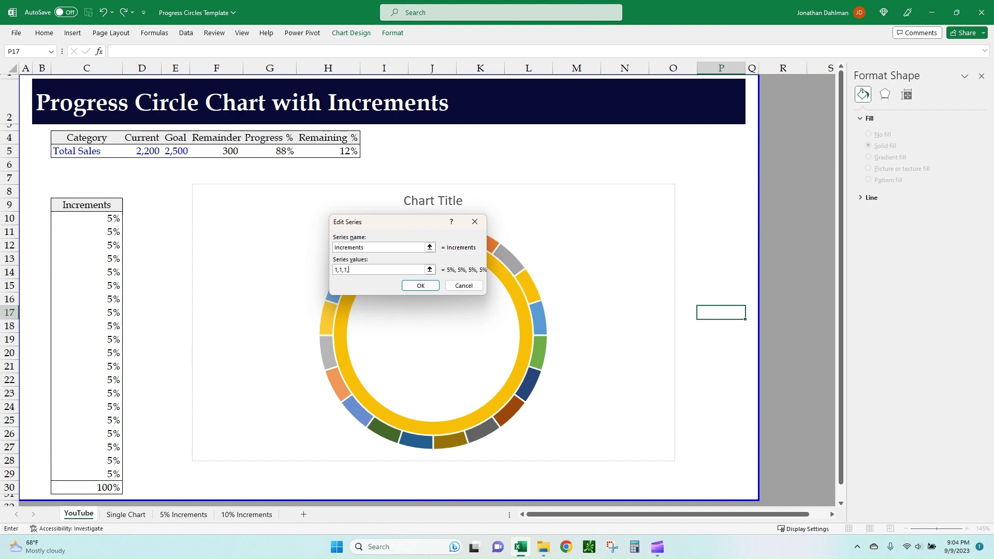
{"action": "type", "text": "1,1,1,1,1,1,1,1,1,1,1,1,1"}
{"action": "left_click", "coordinate": [464, 286]}
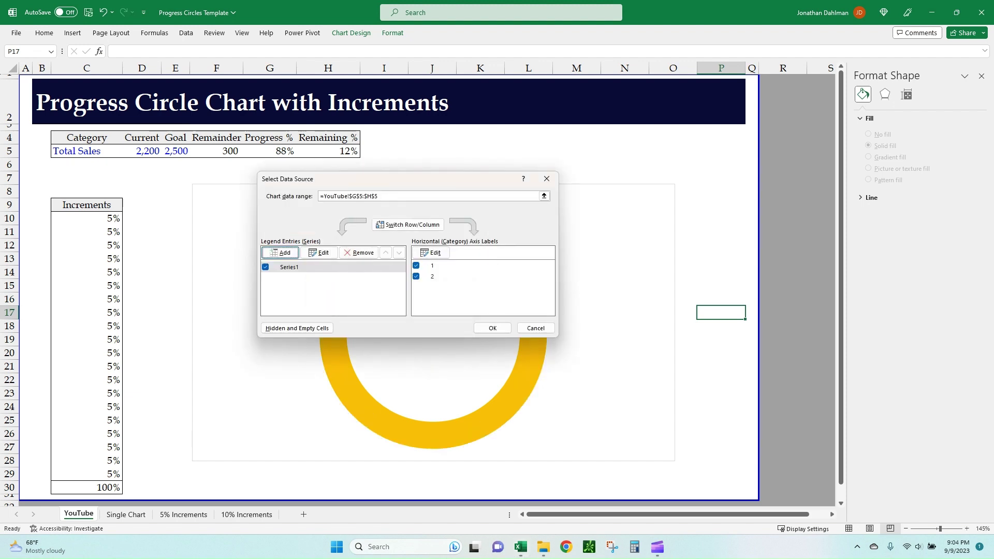
- Add a second series named Increments to the doughnut chart, using the 5% values in C10:C29
{"action": "left_click", "coordinate": [280, 253]}
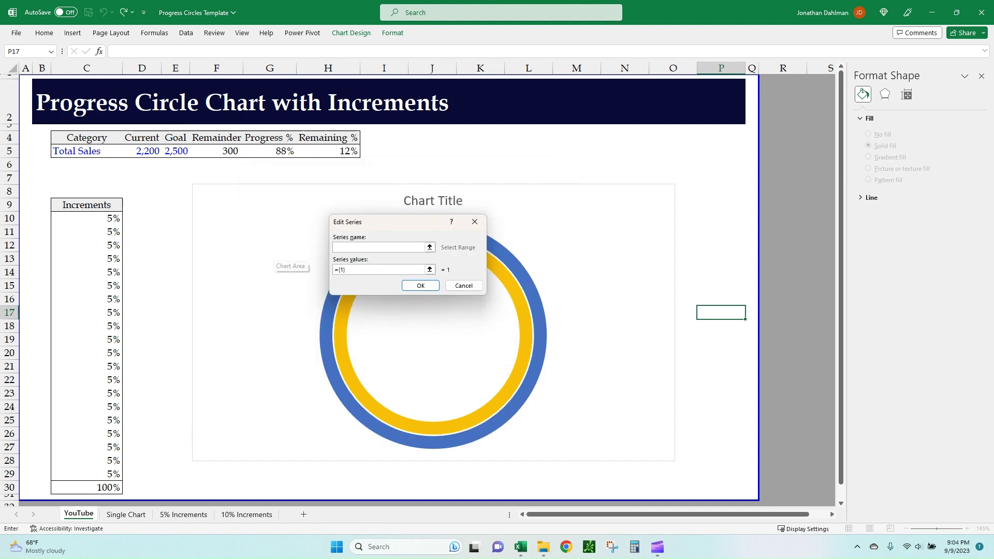
{"action": "type", "text": "Increments"}
{"action": "left_click", "coordinate": [430, 269]}
{"action": "left_click_drag", "start_coordinate": [104, 218], "coordinate": [116, 476]}
{"action": "left_click", "coordinate": [477, 239]}
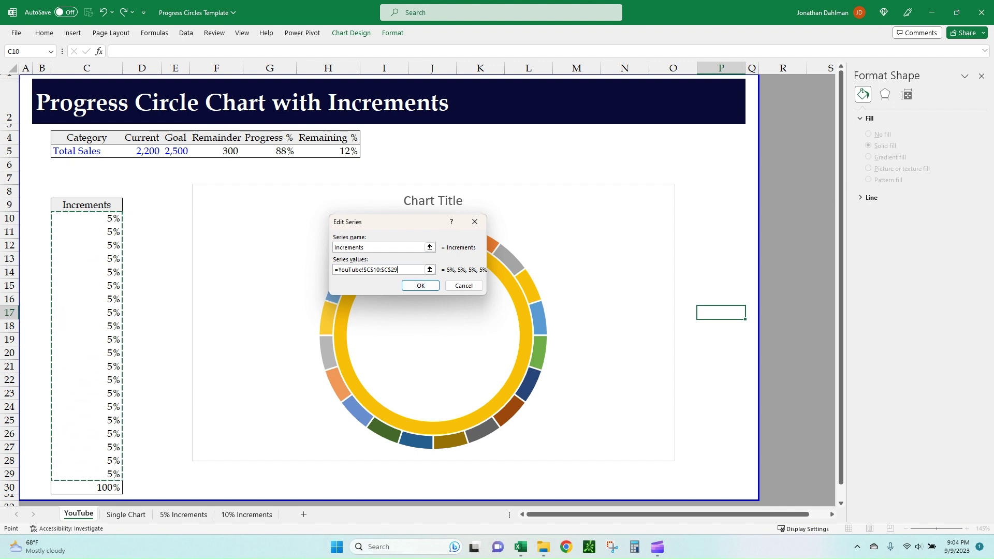
{"action": "left_click", "coordinate": [421, 285]}
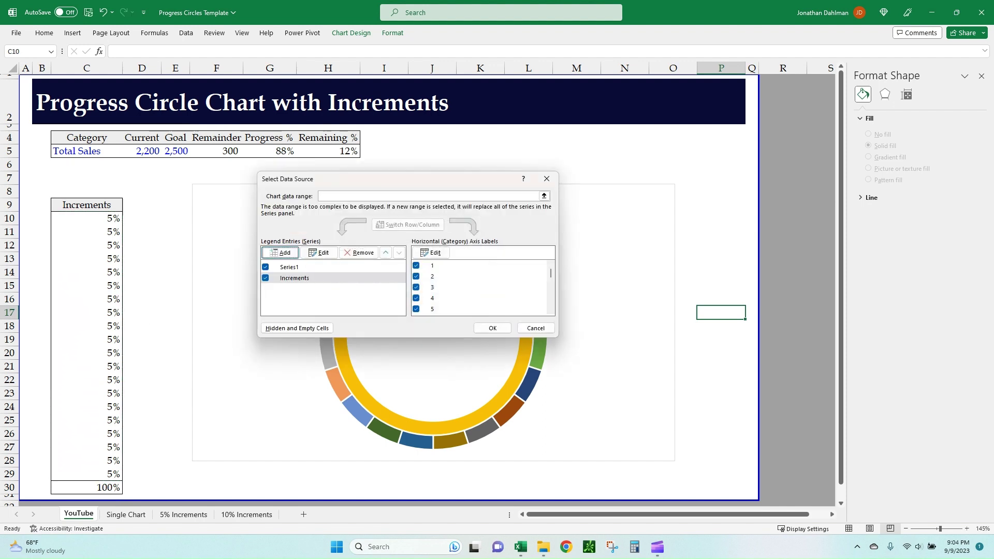
{"action": "left_click", "coordinate": [492, 328]}
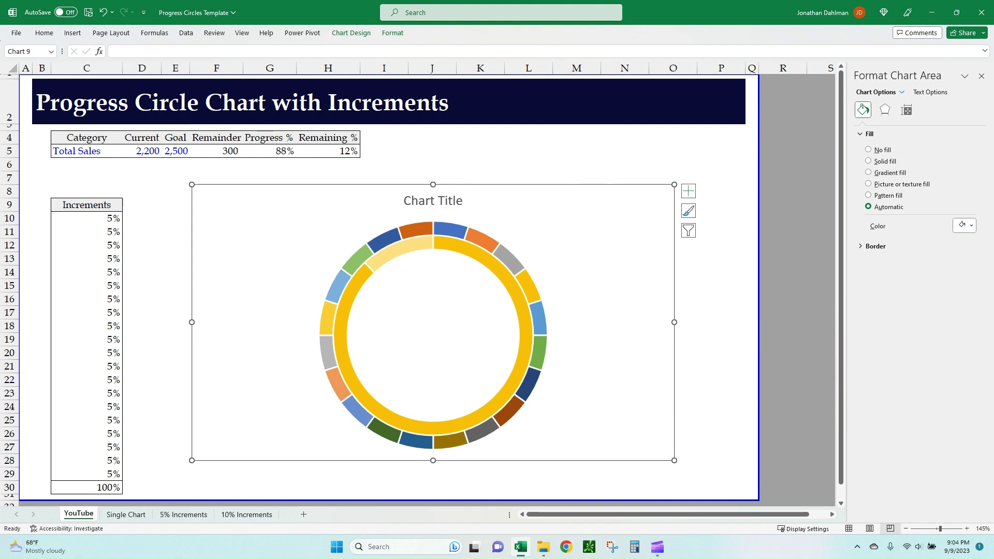
- Plot the Increments doughnut series on the secondary axis of the combo chart
{"action": "left_click", "coordinate": [482, 238]}
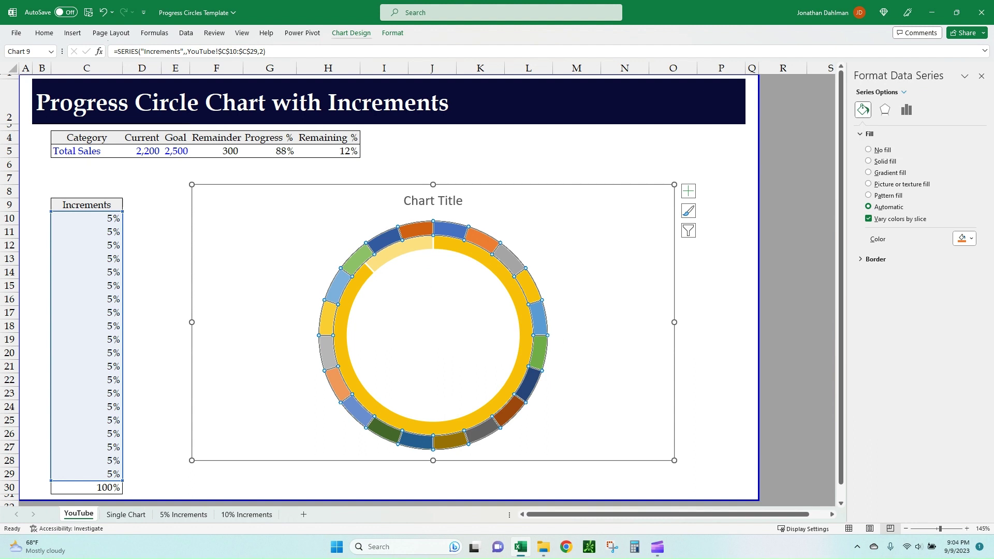
{"action": "left_click", "coordinate": [351, 33]}
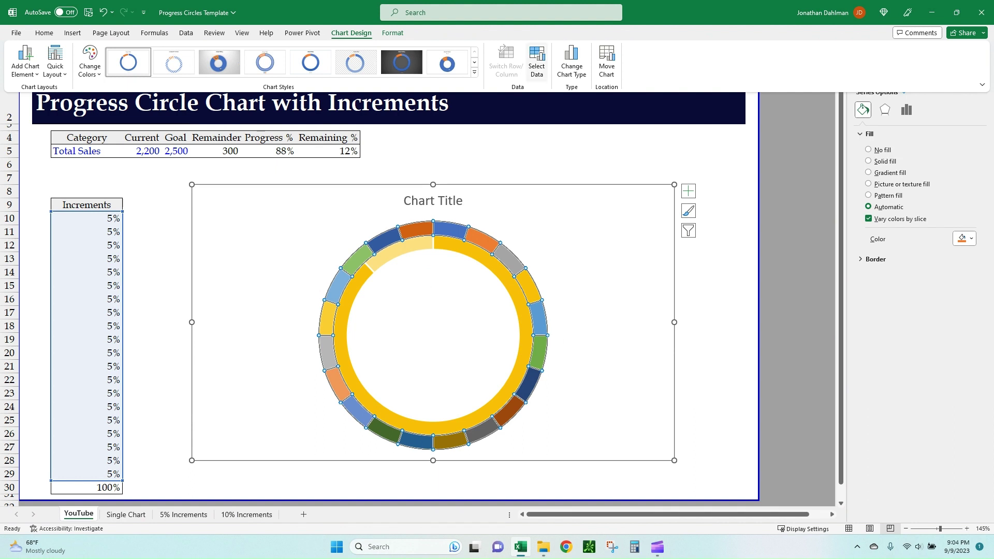
{"action": "left_click", "coordinate": [572, 61]}
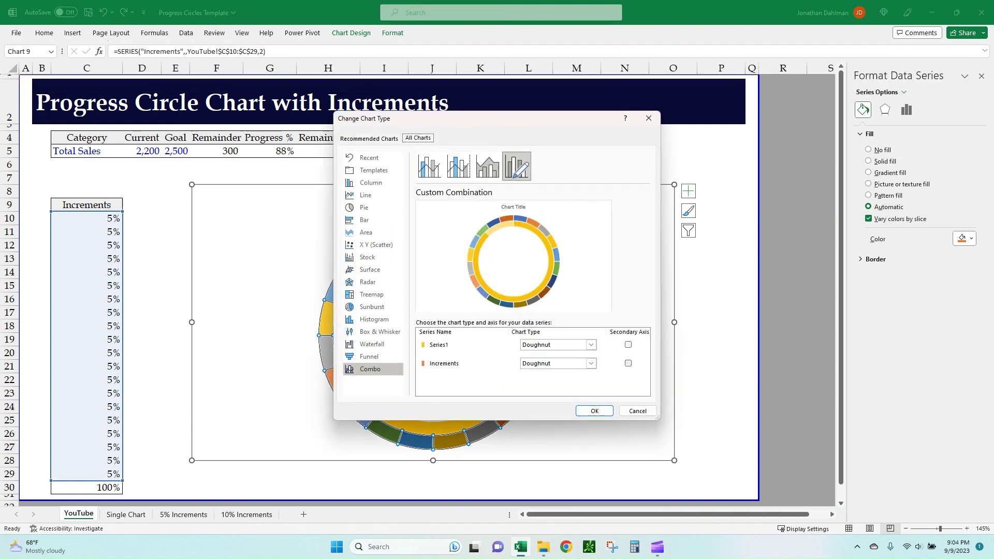
{"action": "left_click", "coordinate": [628, 363]}
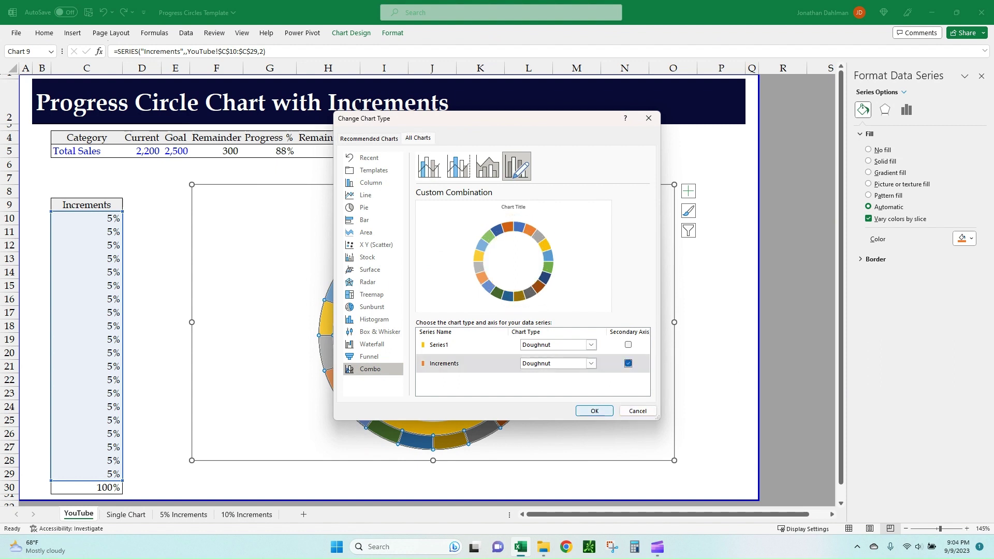
{"action": "left_click", "coordinate": [594, 411]}
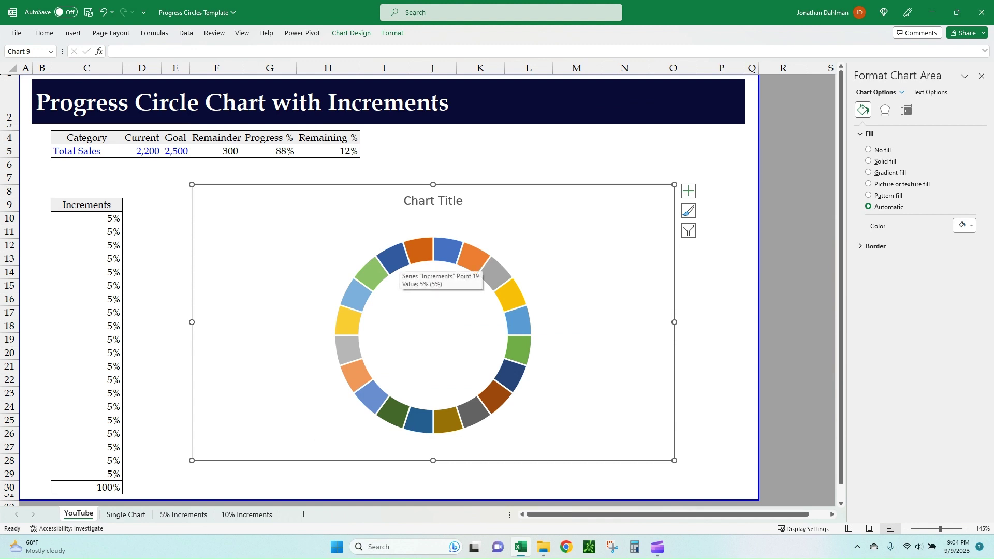
- Set the Increments series to No fill, leaving its slice borders over the progress ring
{"action": "left_click", "coordinate": [396, 262]}
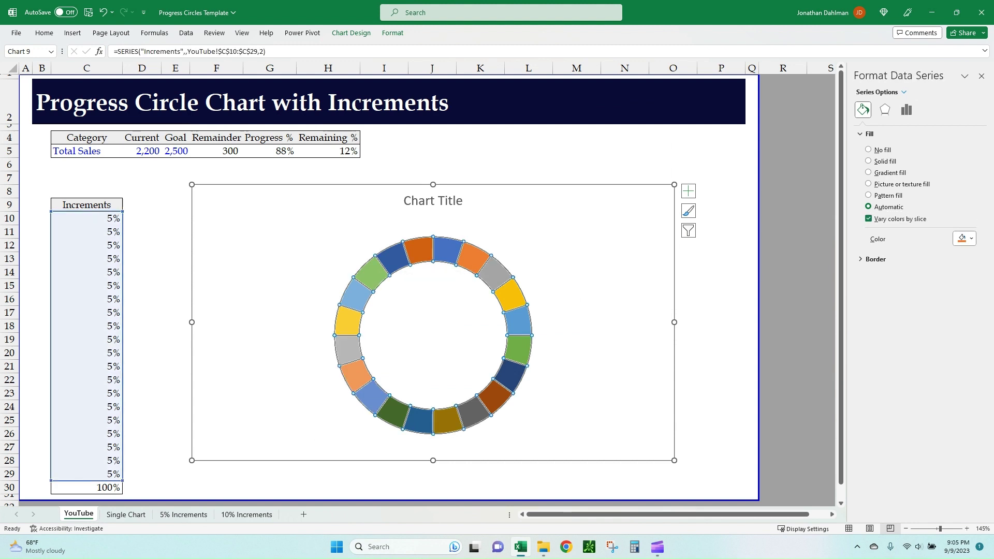
{"action": "left_click", "coordinate": [868, 150]}
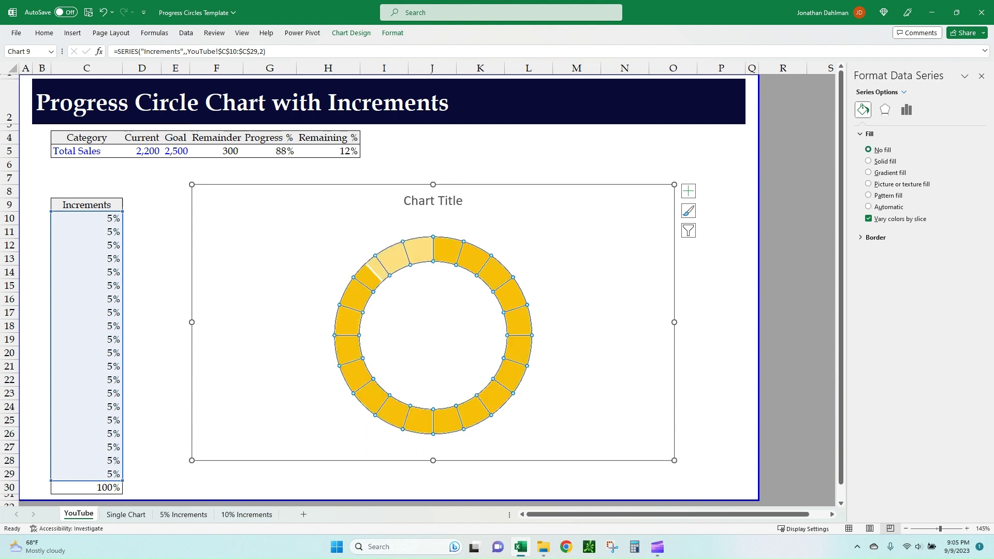
{"action": "key", "text": "Escape"}
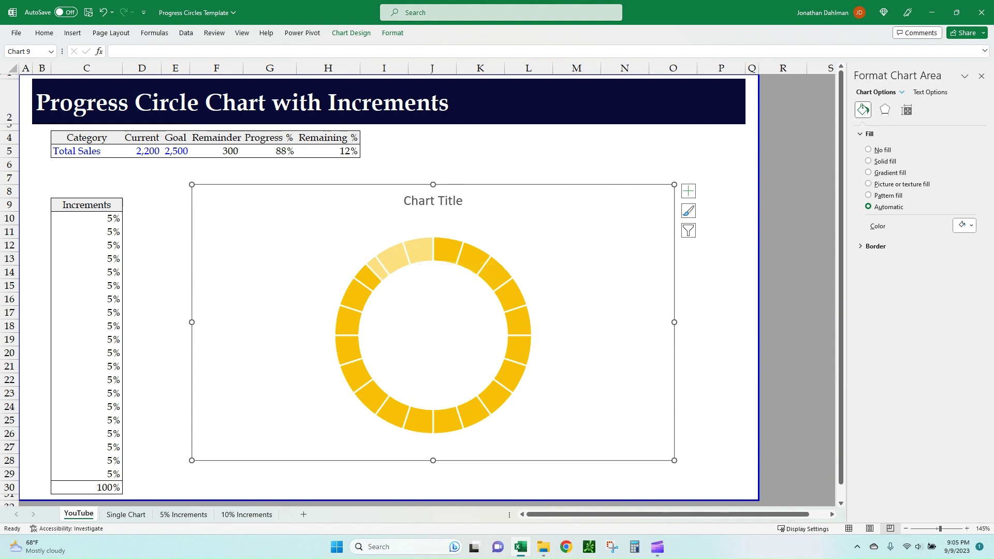
{"action": "left_click", "coordinate": [446, 250]}
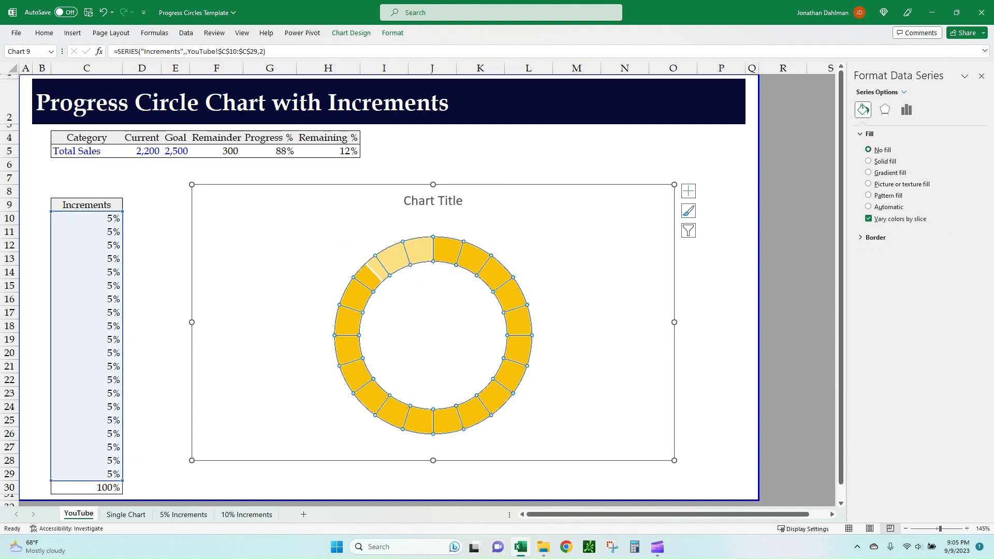
- Thin the Increments series' slice borders to 0.5 pt
{"action": "left_click", "coordinate": [875, 237]}
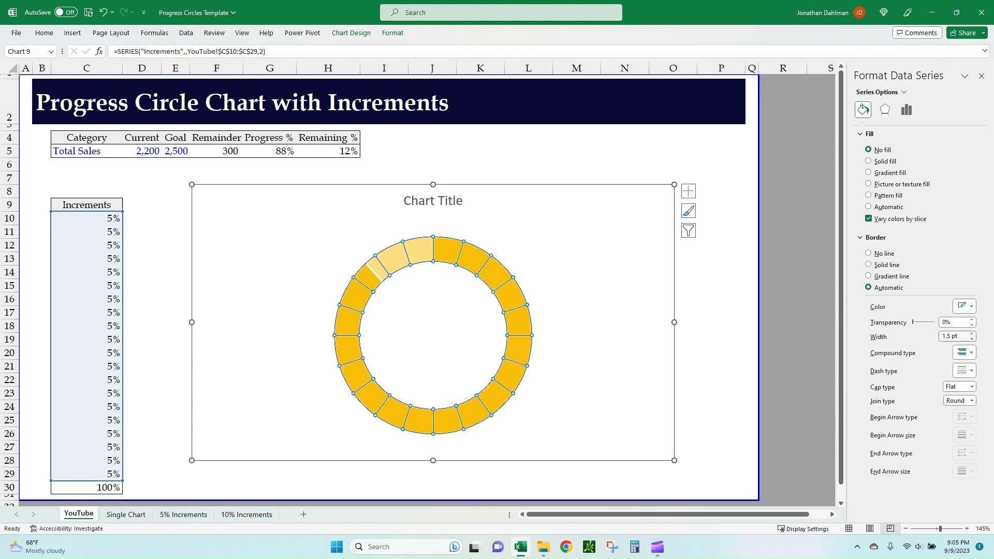
{"action": "left_click", "coordinate": [971, 339]}
{"action": "left_click", "coordinate": [972, 339]}
{"action": "left_click", "coordinate": [971, 339]}
{"action": "left_click", "coordinate": [972, 339]}
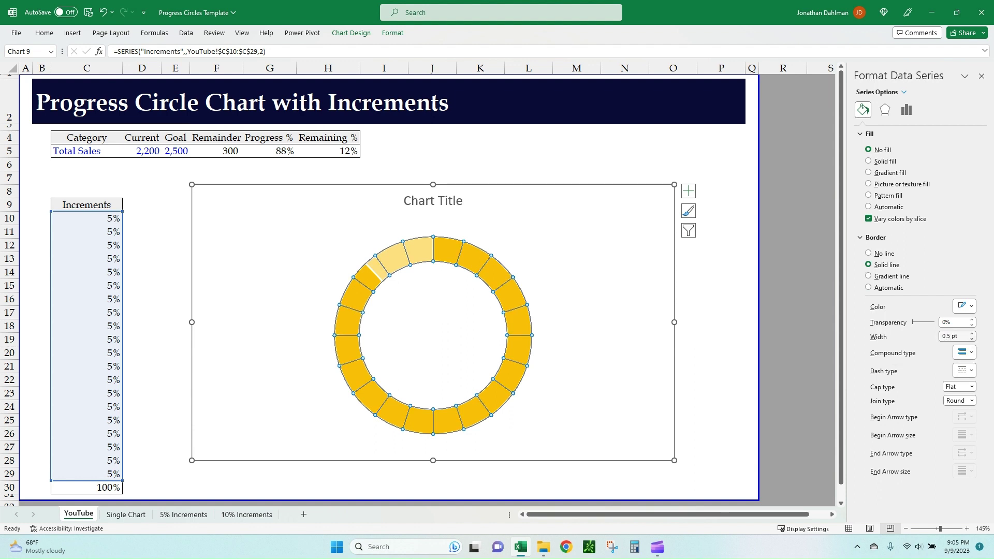
- Widen the Increments series' slice borders to 3.5 pt
{"action": "left_click", "coordinate": [971, 333]}
{"action": "left_click", "coordinate": [972, 334]}
{"action": "left_click", "coordinate": [971, 333]}
{"action": "left_click", "coordinate": [971, 333]}
{"action": "left_click", "coordinate": [971, 333]}
{"action": "left_click", "coordinate": [972, 333]}
{"action": "left_click", "coordinate": [971, 334]}
{"action": "left_click", "coordinate": [971, 333]}
{"action": "left_click", "coordinate": [971, 334]}
{"action": "left_click", "coordinate": [971, 333]}
{"action": "left_click", "coordinate": [972, 334]}
{"action": "left_click", "coordinate": [971, 334]}
{"action": "left_click", "coordinate": [611, 269]}
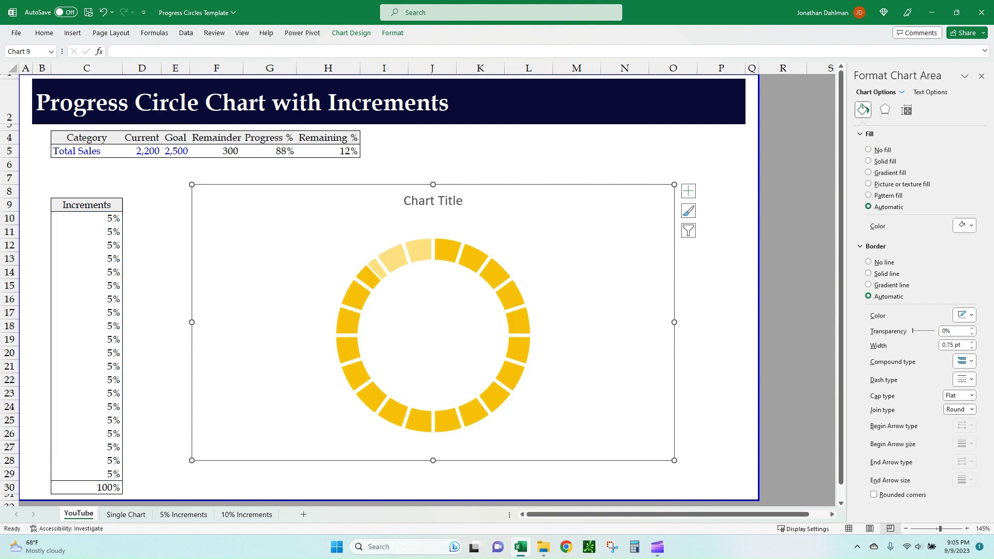
- Reduce the border width of the Increments series for narrower gaps between the ring slices
{"action": "left_click", "coordinate": [512, 296]}
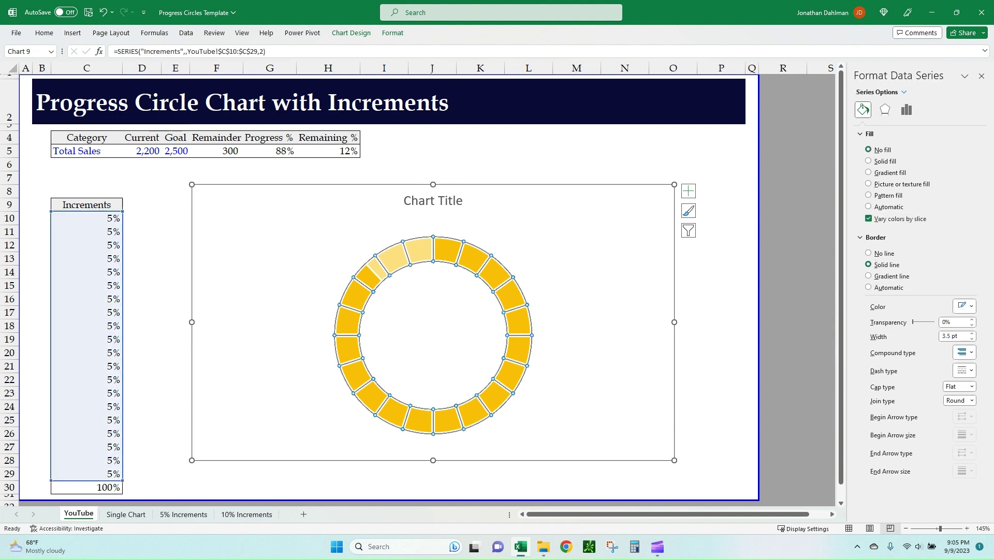
{"action": "left_click", "coordinate": [972, 339]}
{"action": "left_click", "coordinate": [971, 339]}
{"action": "left_click", "coordinate": [972, 339]}
{"action": "left_click", "coordinate": [971, 340]}
{"action": "left_click", "coordinate": [972, 339]}
{"action": "left_click", "coordinate": [971, 339]}
{"action": "left_click", "coordinate": [972, 339]}
{"action": "left_click", "coordinate": [972, 340]}
{"action": "key", "text": "Escape"}
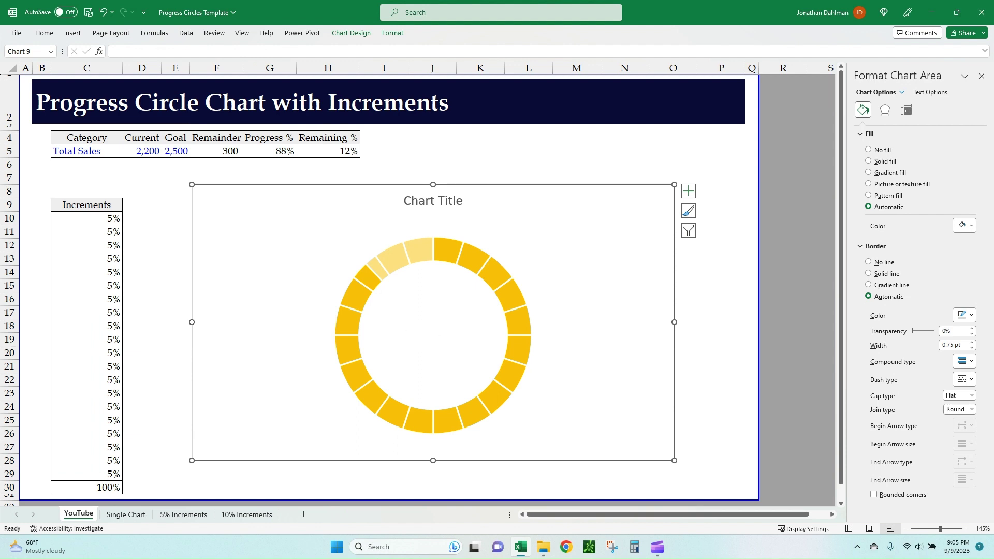
- Give the chart area rounded corners and a thicker dark navy border
{"action": "left_click", "coordinate": [873, 495]}
{"action": "left_click", "coordinate": [721, 299]}
{"action": "left_click", "coordinate": [600, 259]}
{"action": "left_click", "coordinate": [964, 315]}
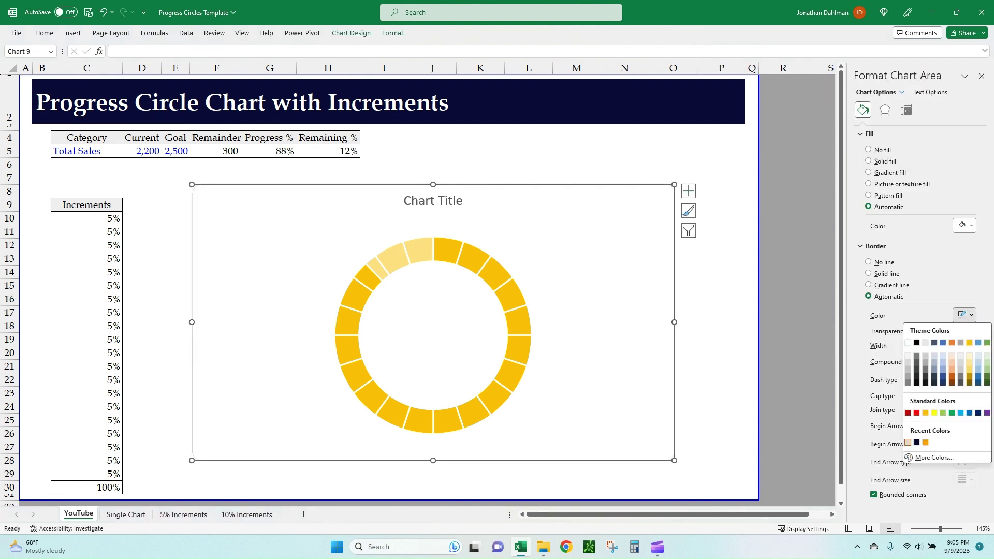
{"action": "left_click", "coordinate": [917, 442]}
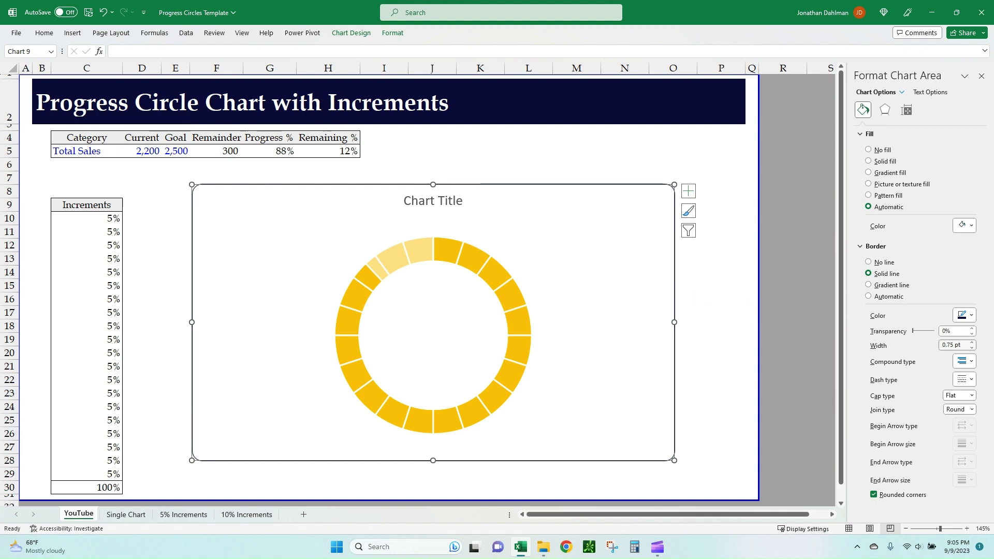
{"action": "left_click", "coordinate": [971, 343]}
{"action": "left_click", "coordinate": [971, 342]}
{"action": "left_click", "coordinate": [721, 299]}
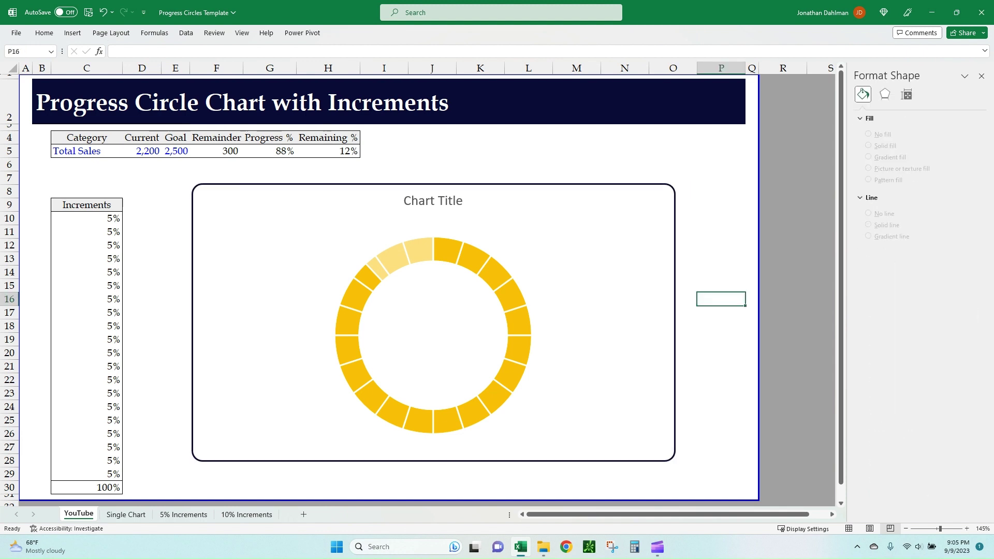
- Change the chart title to Total Sales
{"action": "left_click", "coordinate": [434, 201]}
{"action": "triple_click", "coordinate": [434, 201]}
{"action": "type", "text": "Total Sales"}
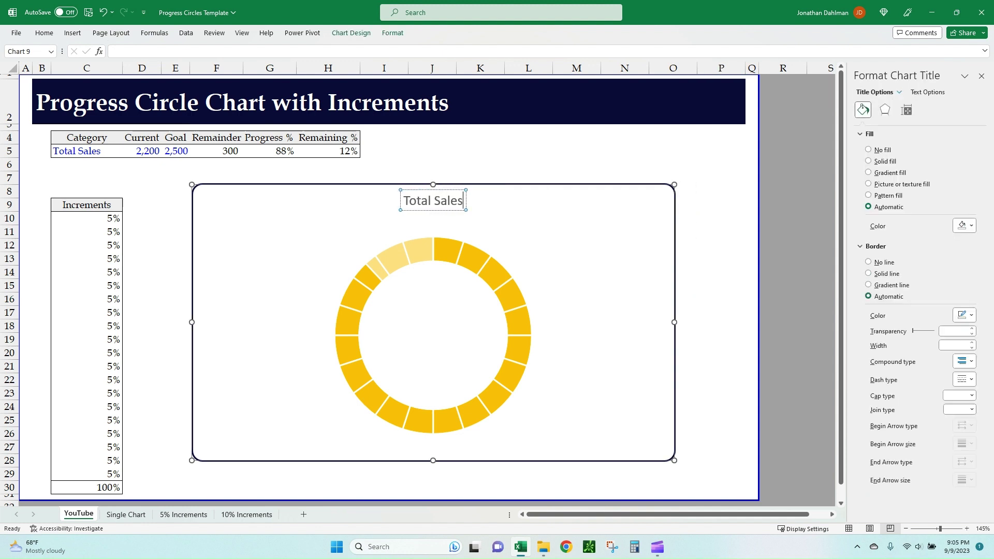
{"action": "left_click", "coordinate": [480, 164]}
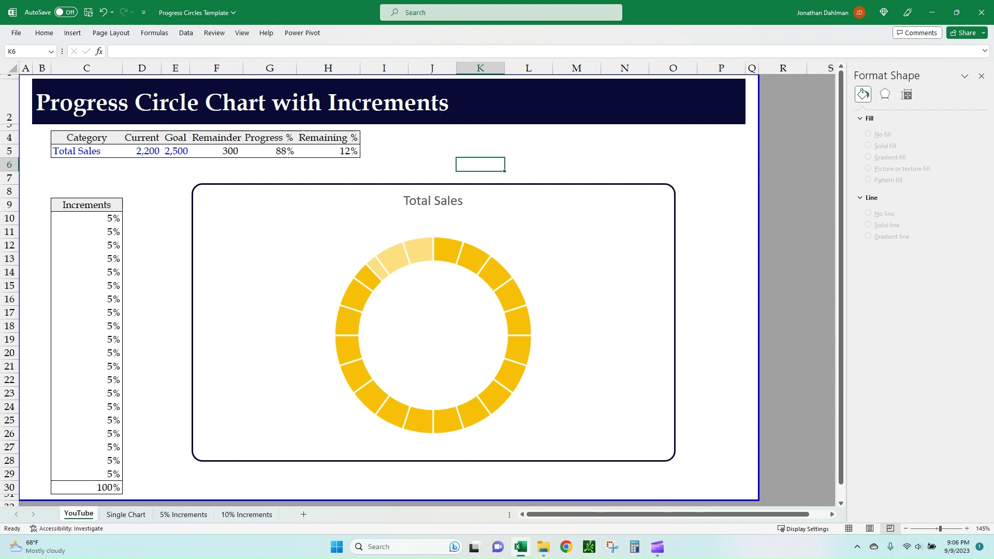
- Draw an Oval shape as a circle inside the chart, over the hole of the doughnut
{"action": "mouse_move", "coordinate": [448, 255]}
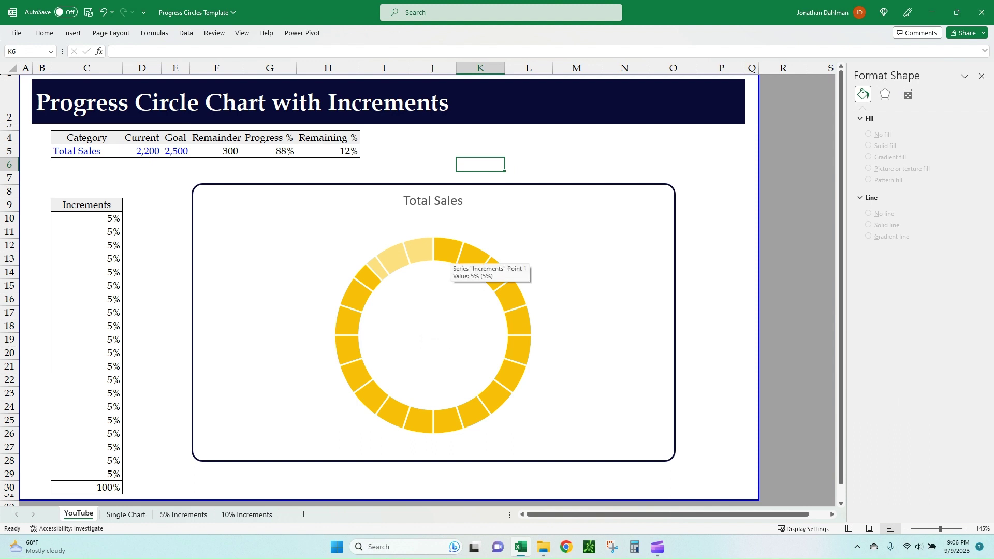
{"action": "left_click", "coordinate": [448, 255]}
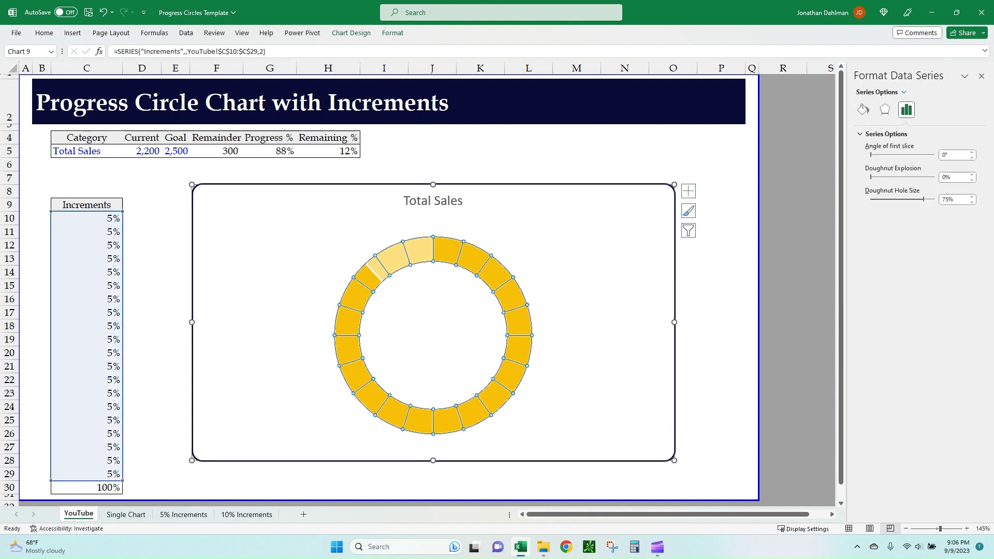
{"action": "left_click", "coordinate": [72, 32]}
{"action": "left_click", "coordinate": [154, 58]}
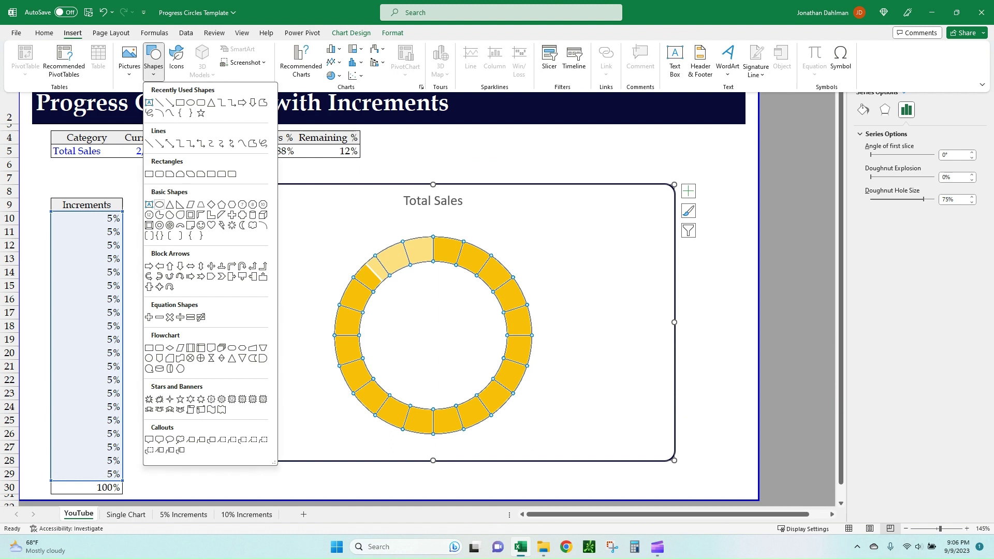
{"action": "left_click", "coordinate": [159, 204]}
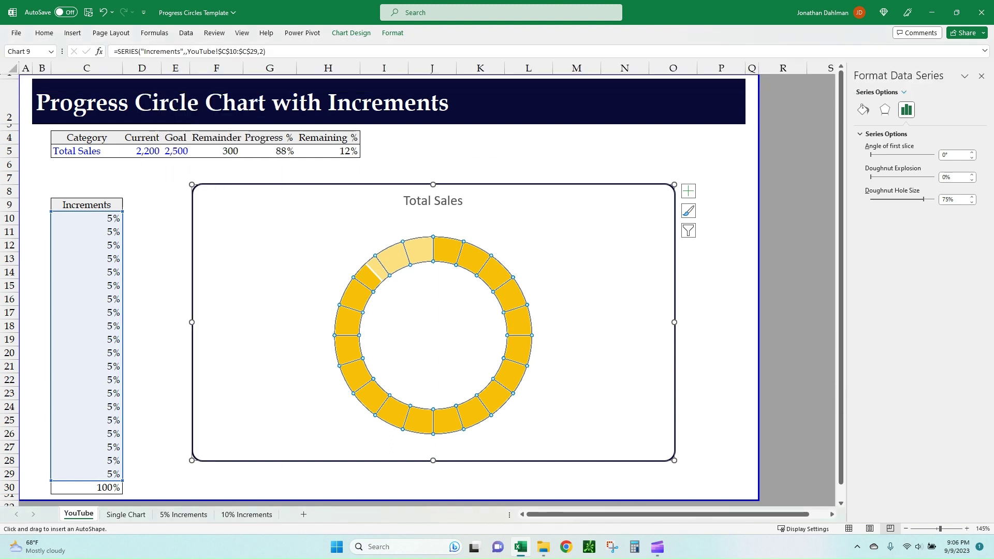
{"action": "left_click_drag", "start_coordinate": [377, 278], "coordinate": [505, 404]}
- Shift the doughnut's plot area slightly up and to the left, and undo the deletion that follows
{"action": "left_click_drag", "start_coordinate": [415, 279], "coordinate": [398, 275]}
{"action": "key", "text": "Delete"}
{"action": "key", "text": "ctrl+z"}
{"action": "key", "text": "ctrl+z"}
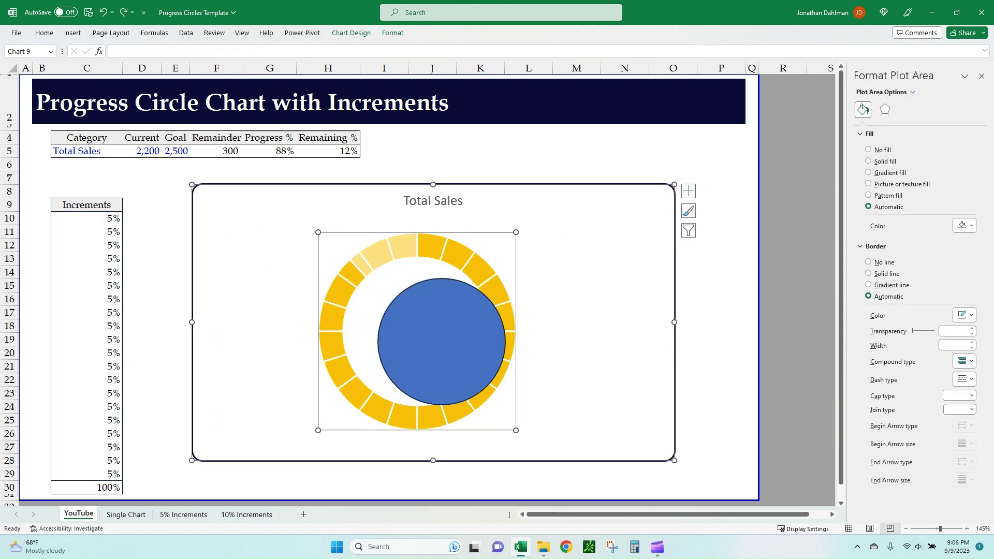
- Move the circle into the doughnut's hole and enlarge it to nearly fill the hole, centred within the ring
{"action": "left_click_drag", "start_coordinate": [405, 328], "coordinate": [411, 328]}
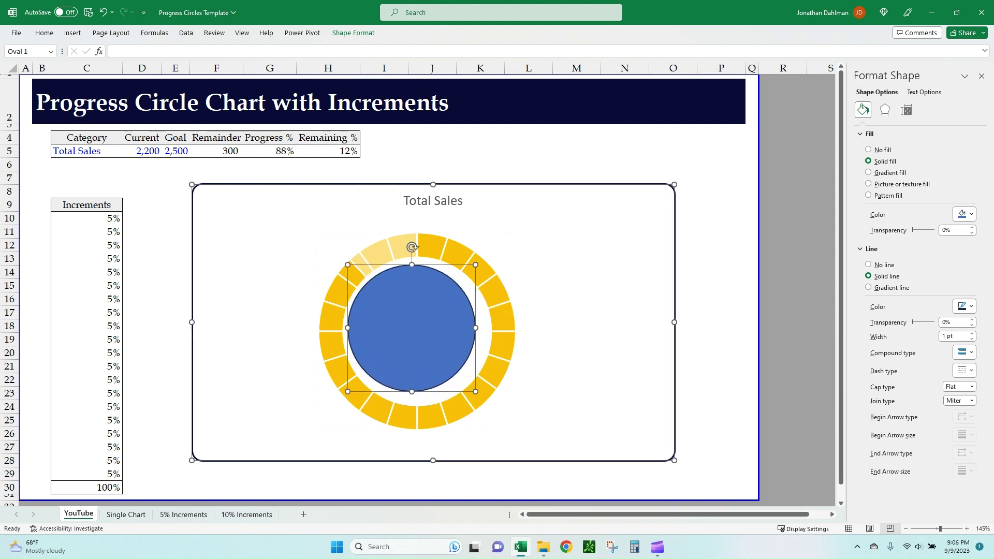
{"action": "left_click_drag", "start_coordinate": [475, 391], "coordinate": [488, 401]}
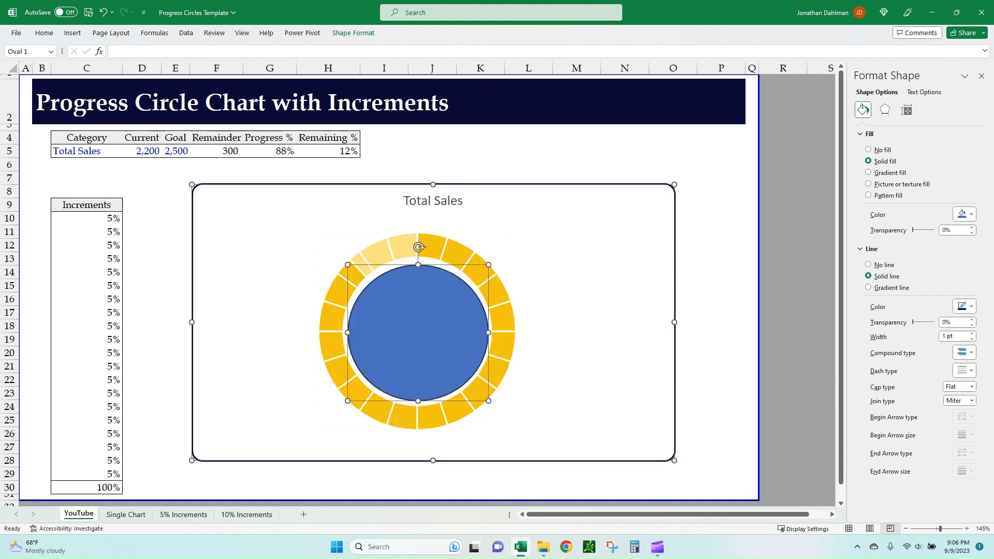
{"action": "left_click_drag", "start_coordinate": [409, 268], "coordinate": [407, 266]}
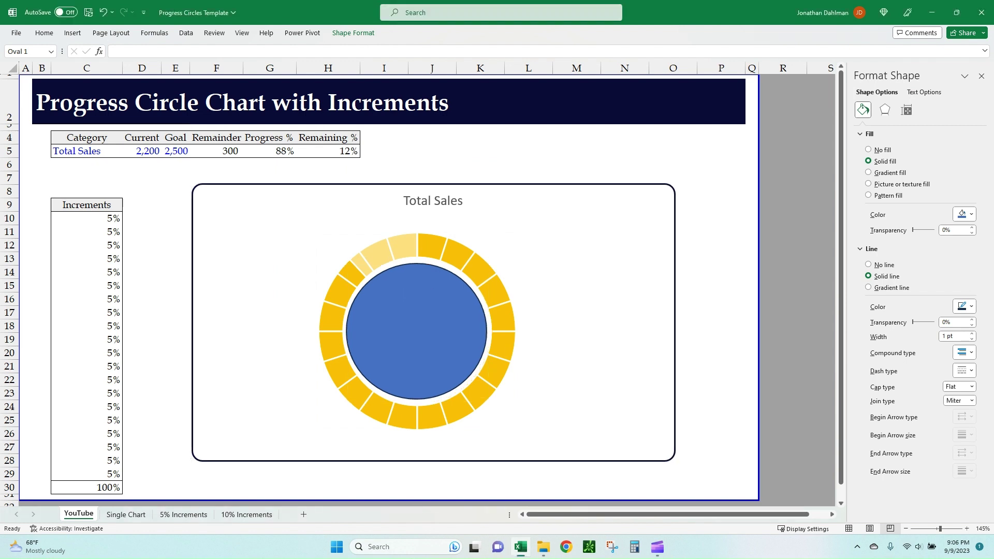
{"action": "key", "text": "ctrl+z"}
{"action": "key", "text": "ctrl+z"}
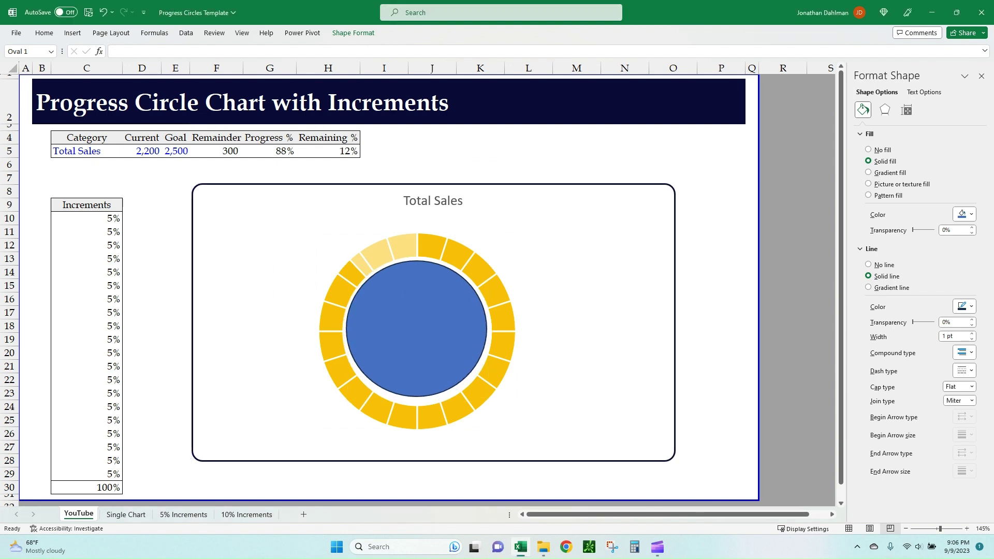
{"action": "key", "text": "Down"}
{"action": "key", "text": "Down"}
{"action": "key", "text": "Right"}
{"action": "key", "text": "Right"}
{"action": "key", "text": "Up"}
{"action": "key", "text": "Left"}
{"action": "key", "text": "ctrl+z"}
{"action": "key", "text": "ctrl+z"}
- Link the circle's text to the Total Sales Progress % in cell G5
{"action": "type", "text": "="}
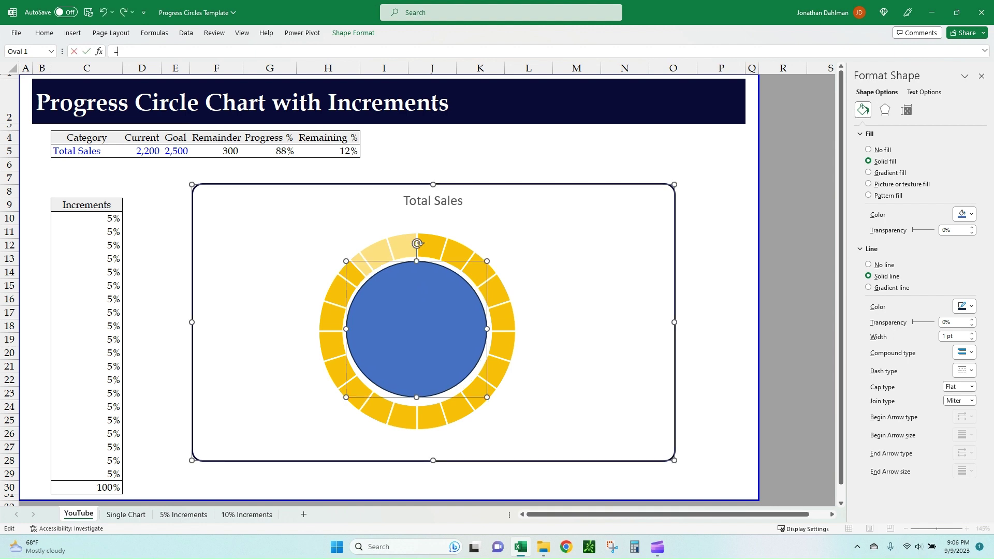
{"action": "left_click", "coordinate": [269, 151]}
{"action": "key", "text": "Return"}
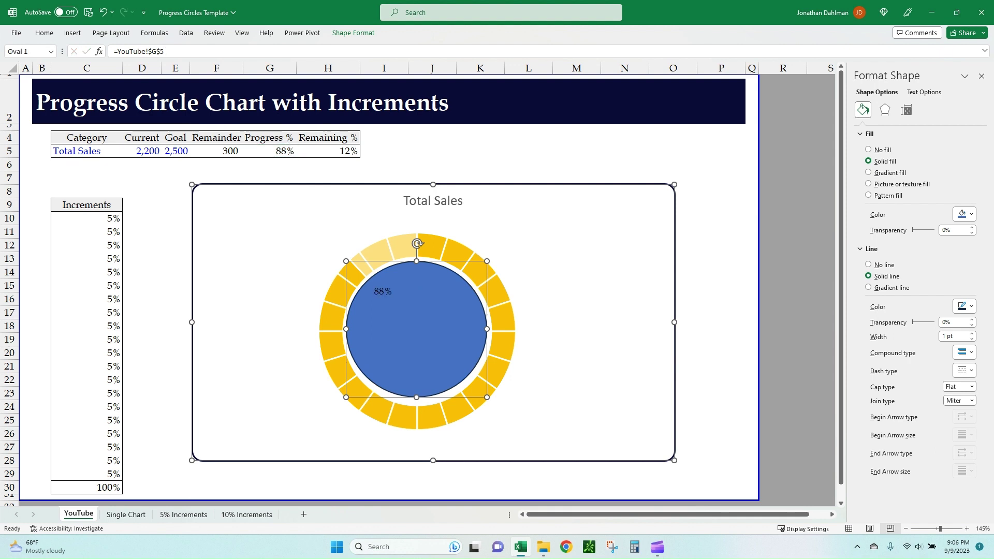
- Middle-align the circle's percentage text vertically and set the circle to No fill
{"action": "left_click", "coordinate": [44, 33]}
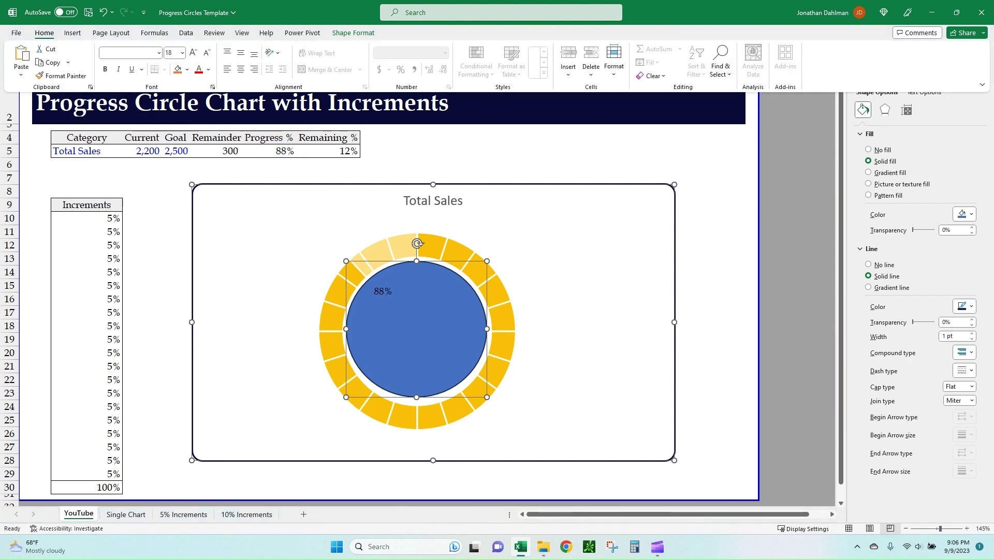
{"action": "left_click", "coordinate": [241, 52]}
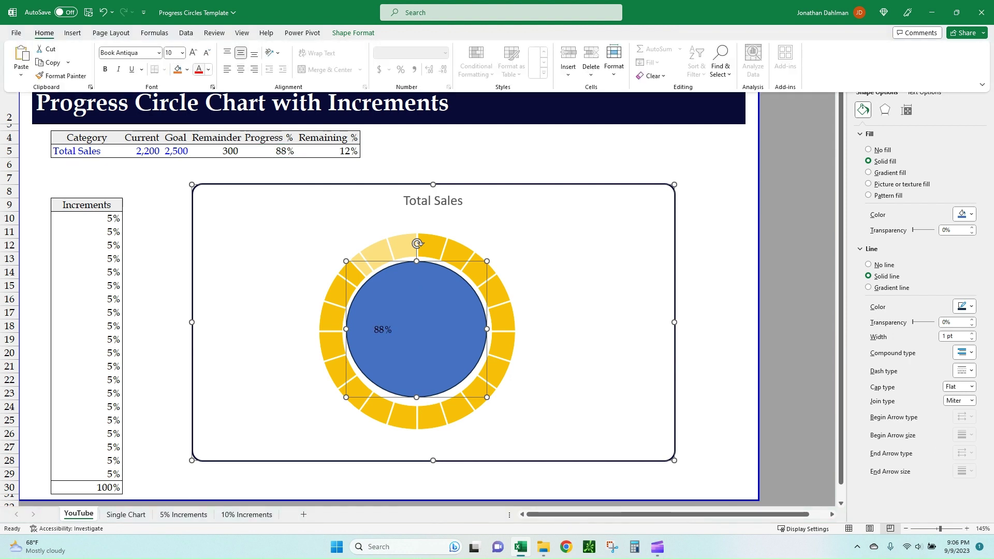
{"action": "left_click", "coordinate": [187, 69]}
{"action": "left_click", "coordinate": [197, 229]}
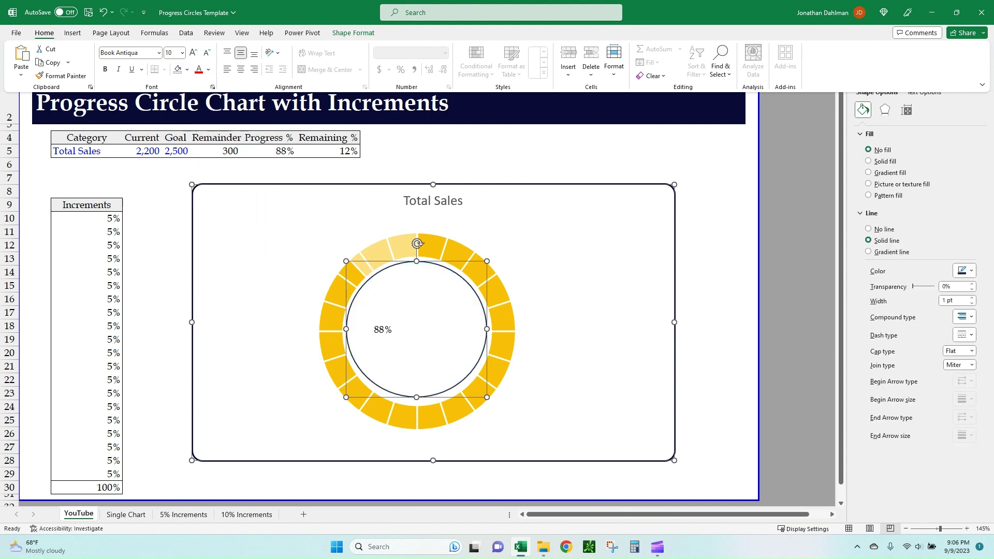
- Enlarge the circle's percentage text to 28 pt
{"action": "left_click", "coordinate": [209, 69]}
{"action": "left_click", "coordinate": [237, 84]}
{"action": "left_click", "coordinate": [193, 52]}
{"action": "left_click", "coordinate": [193, 52]}
{"action": "left_click", "coordinate": [193, 52]}
{"action": "left_click", "coordinate": [193, 53]}
{"action": "left_click", "coordinate": [193, 53]}
{"action": "left_click", "coordinate": [193, 52]}
{"action": "left_click", "coordinate": [193, 53]}
{"action": "left_click", "coordinate": [193, 52]}
- Centre the percentage text horizontally and set the circle's outline to No line
{"action": "left_click", "coordinate": [241, 69]}
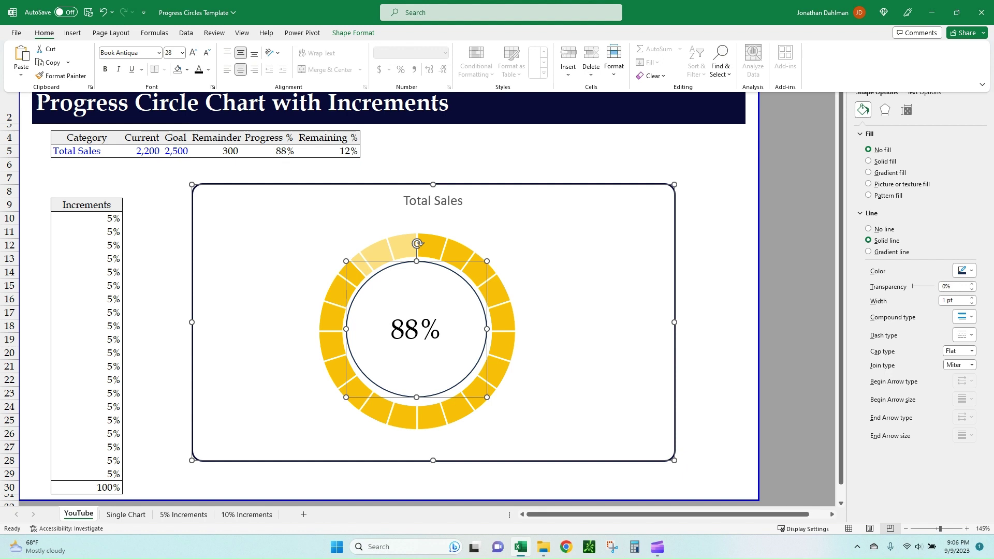
{"action": "left_click", "coordinate": [869, 229]}
{"action": "left_click", "coordinate": [480, 127]}
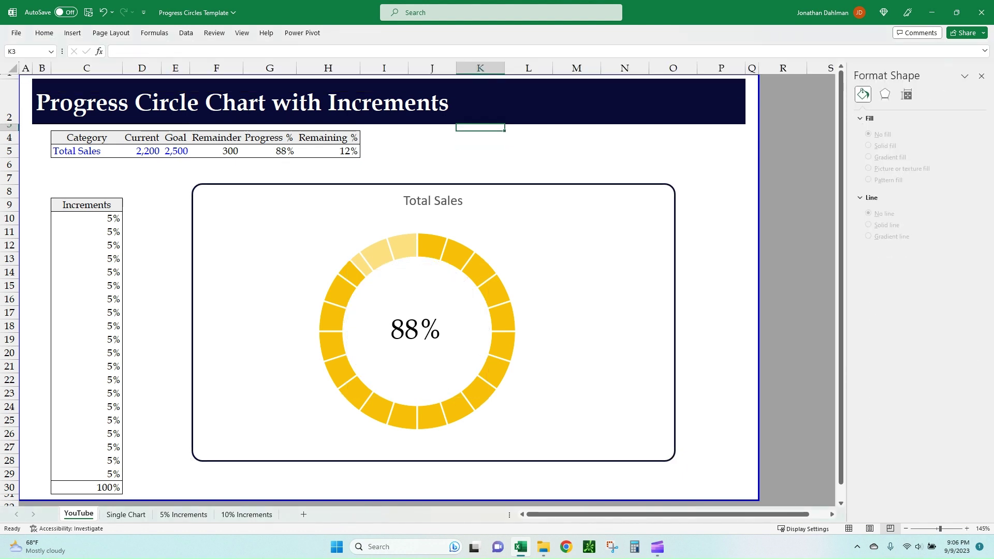
- Move the Total Sales title left to sit above the ring, and shift the whole chart slightly down and left
{"action": "left_click", "coordinate": [455, 201]}
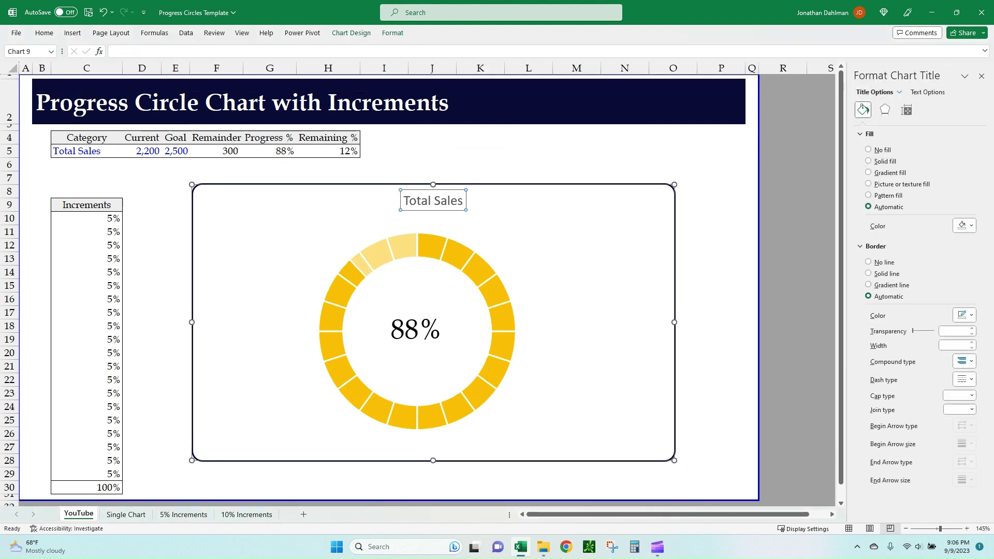
{"action": "left_click", "coordinate": [432, 151]}
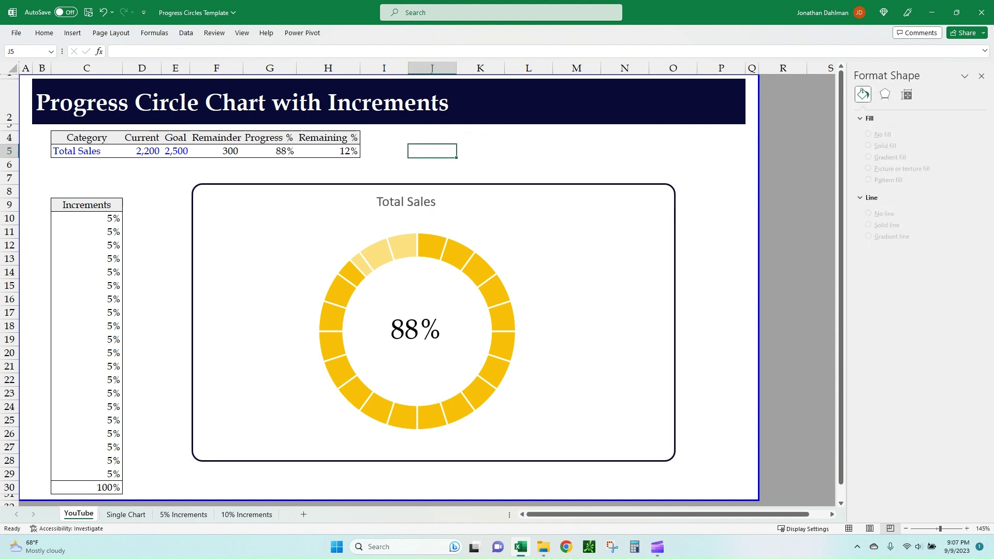
{"action": "left_click_drag", "start_coordinate": [570, 243], "coordinate": [548, 256]}
{"action": "left_click", "coordinate": [528, 151]}
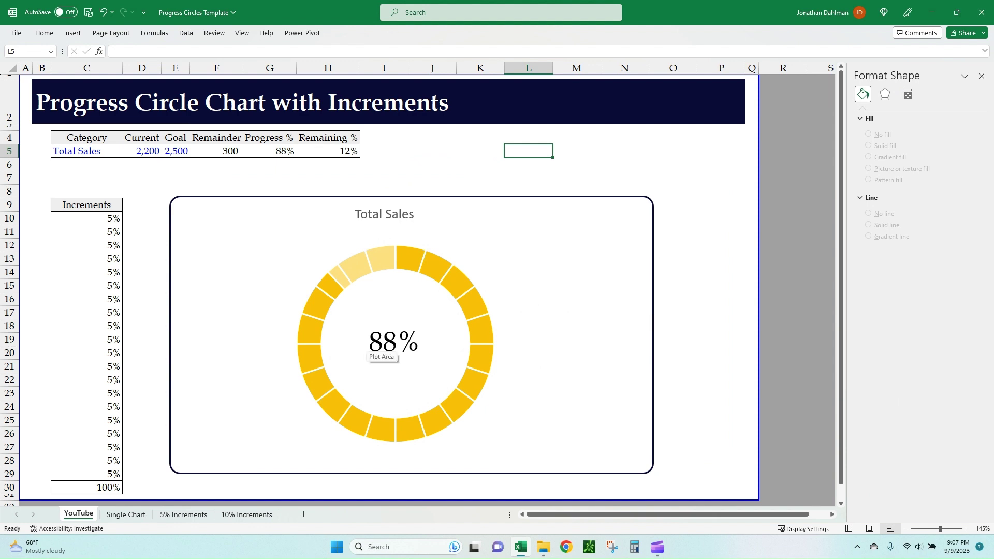
{"action": "left_click", "coordinate": [384, 214]}
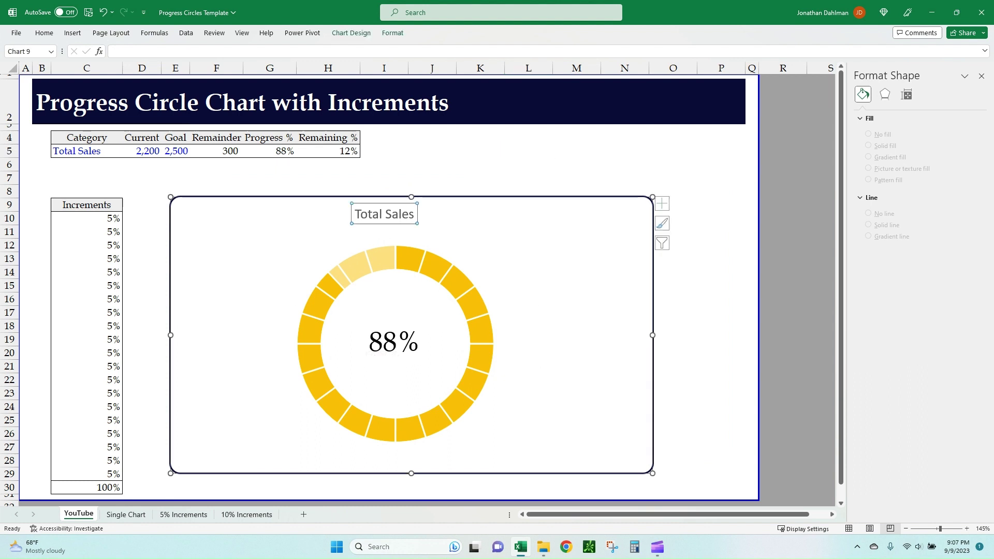
{"action": "left_click", "coordinate": [480, 177]}
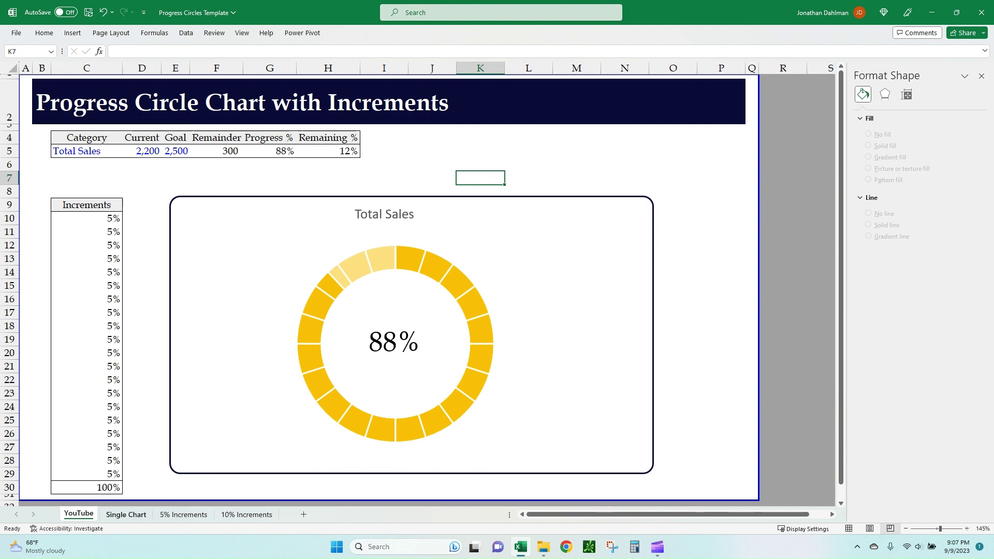
- Examine the example charts on the Single Chart, 5% Increments and 10% Increments sheets, and return to the YouTube sheet
{"action": "left_click", "coordinate": [126, 514]}
{"action": "left_click", "coordinate": [535, 212]}
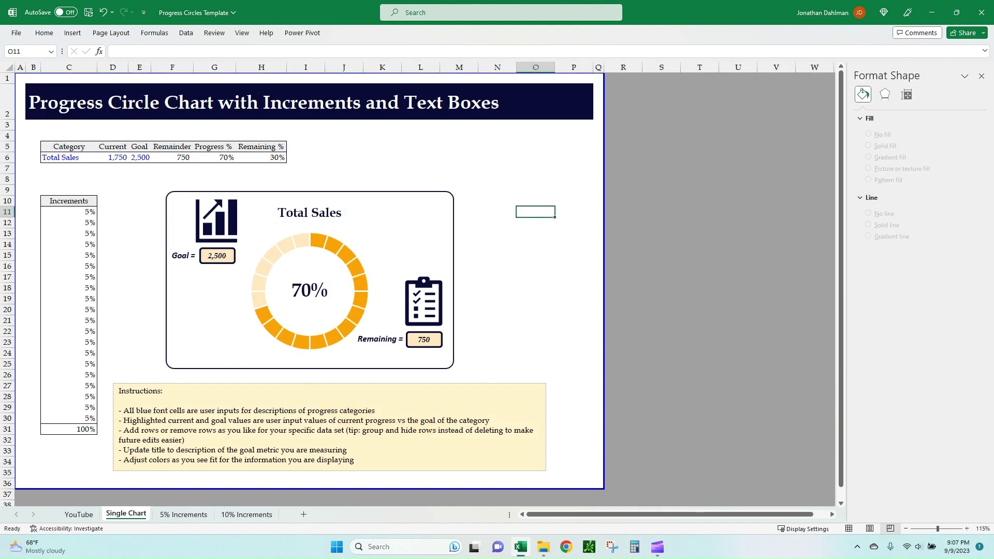
{"action": "left_click", "coordinate": [184, 515]}
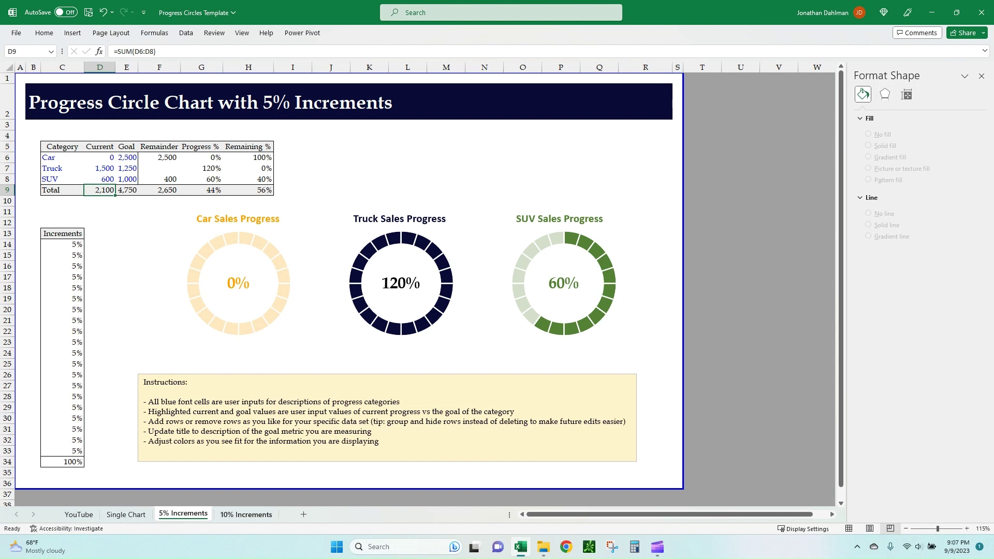
{"action": "left_click", "coordinate": [246, 514]}
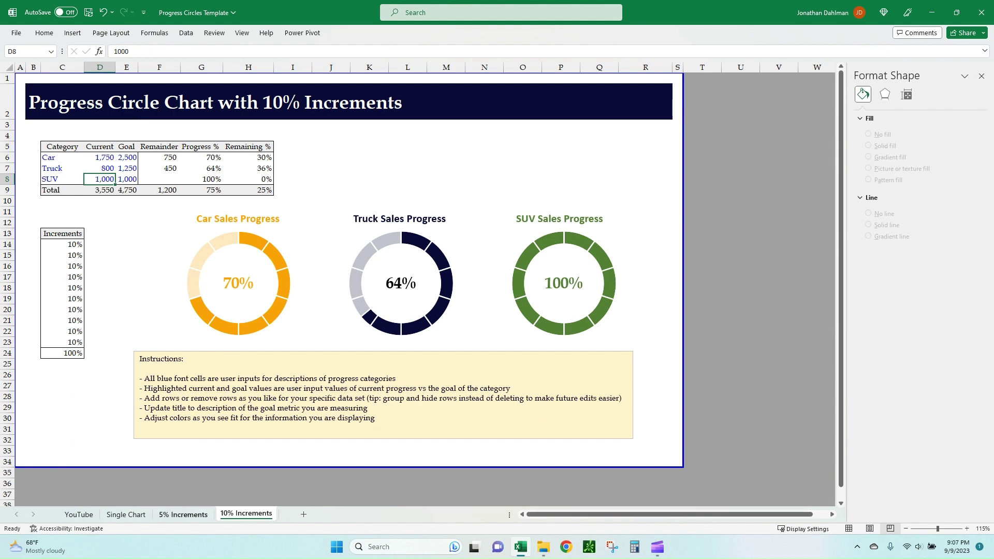
{"action": "left_click", "coordinate": [183, 514]}
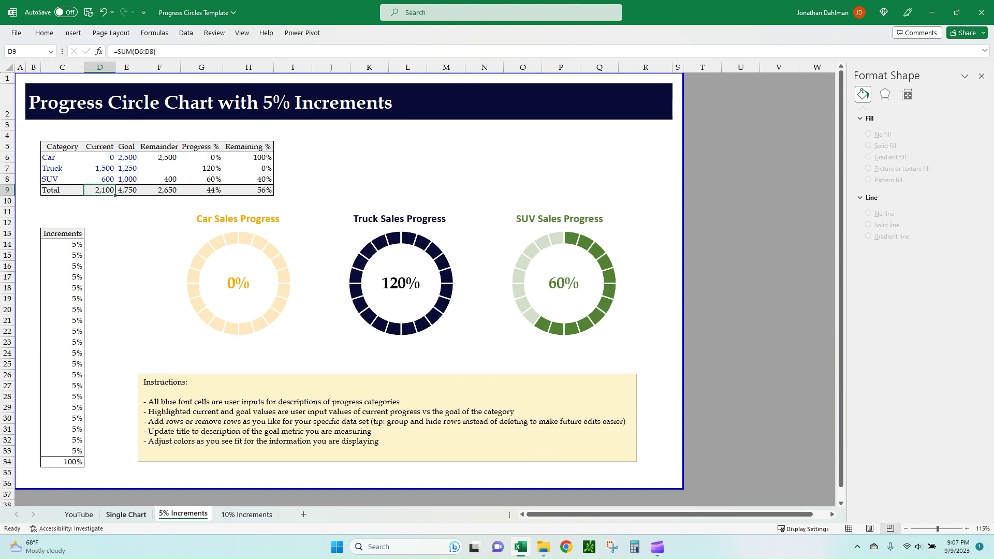
{"action": "left_click", "coordinate": [126, 514]}
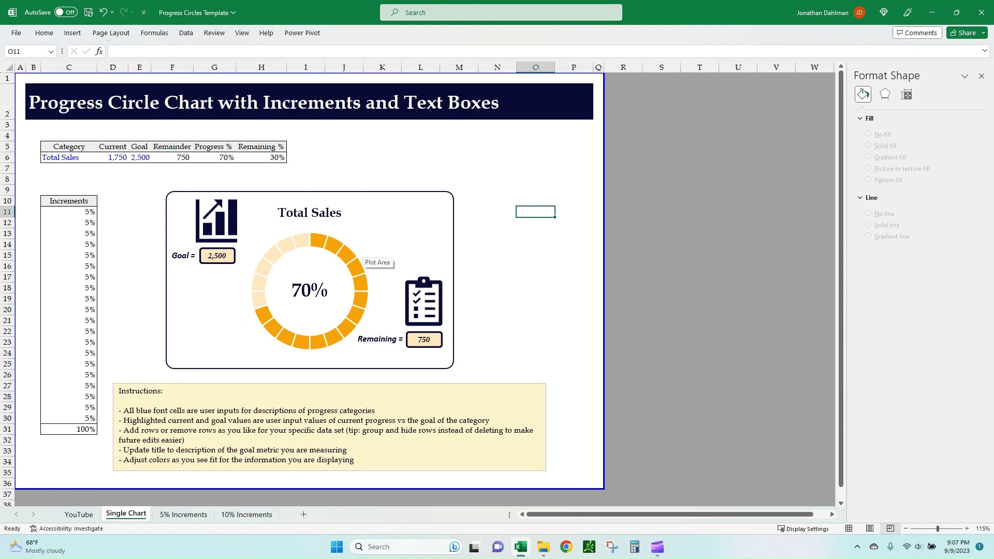
{"action": "key", "text": "ctrl+Page_Up"}
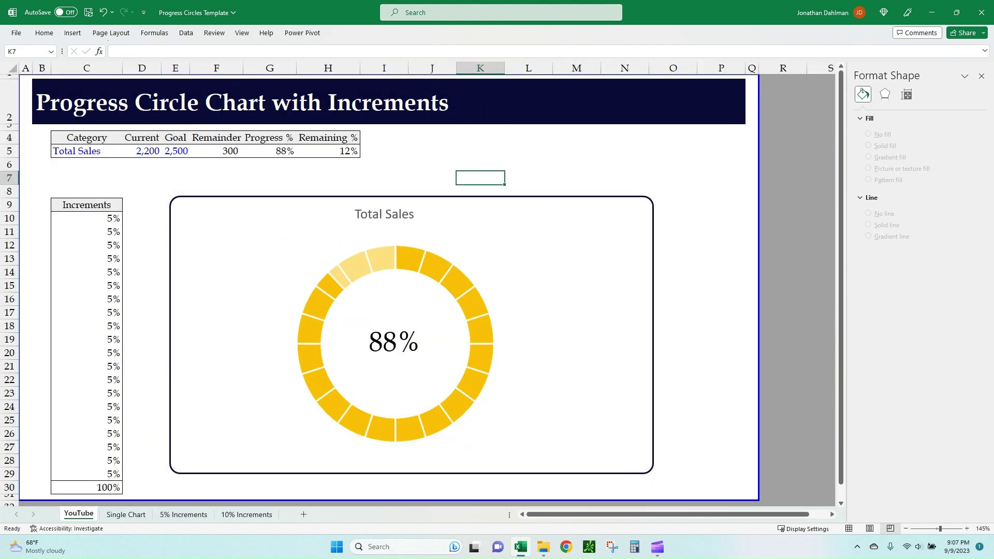